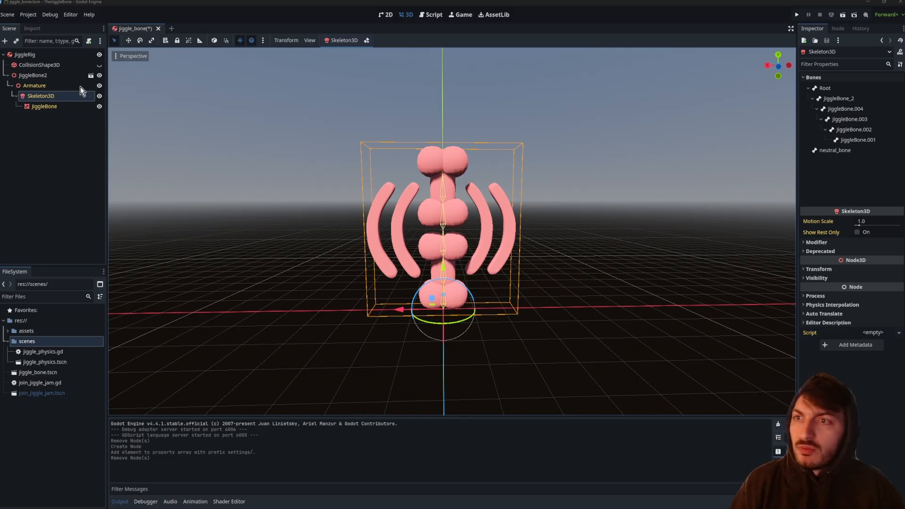
Add a SpringBoneSimulator3D node as a child of Skeleton3D, searching the node types for "SpringBone".
left_click(38, 96)
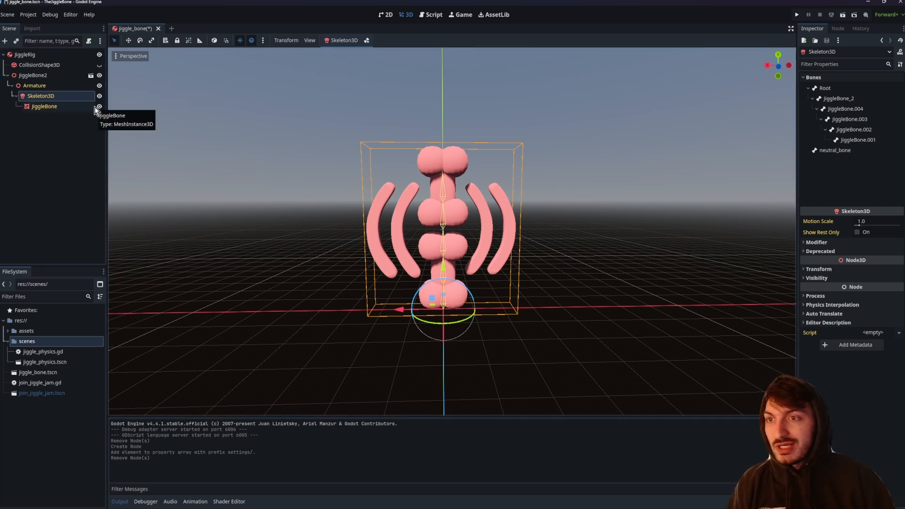
key("ctrl+a")
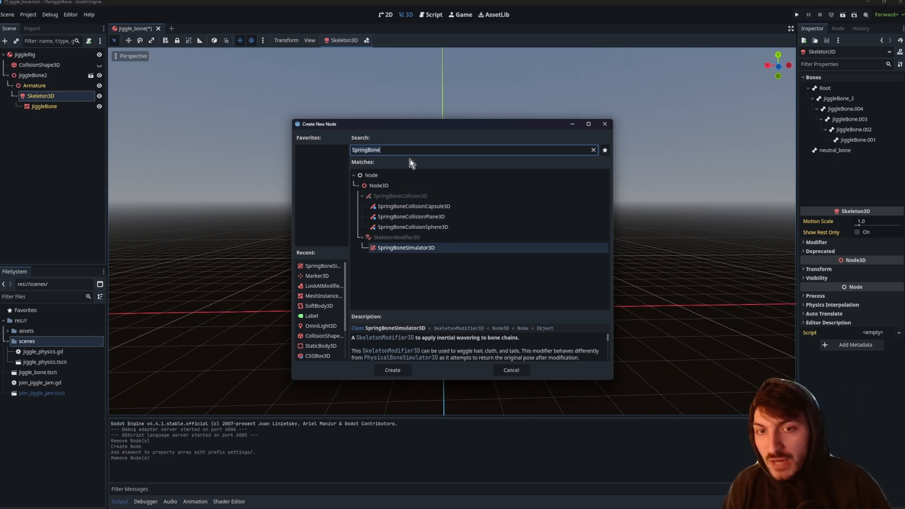
type("SpringBone")
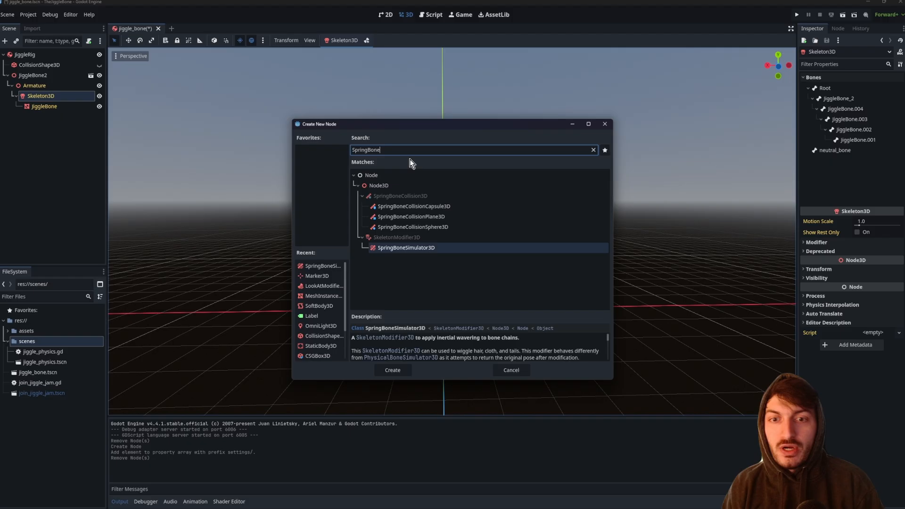
left_click(426, 249)
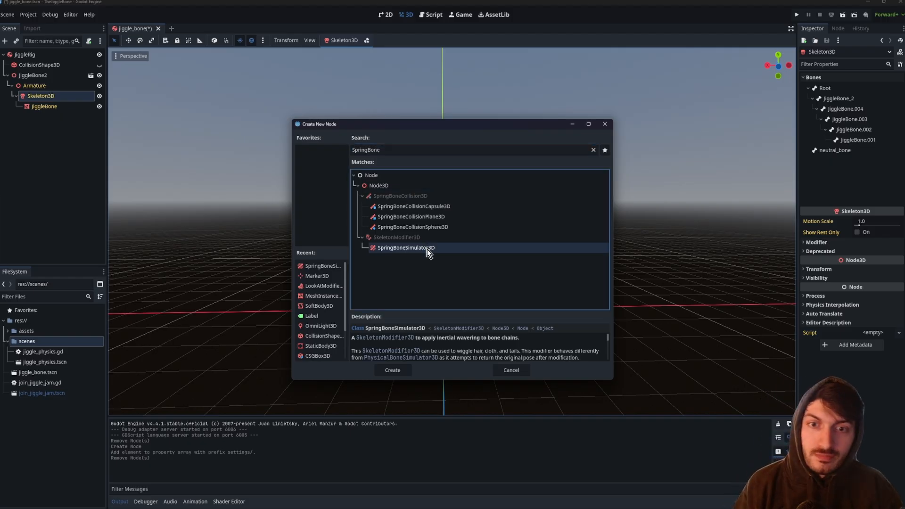
left_click(393, 370)
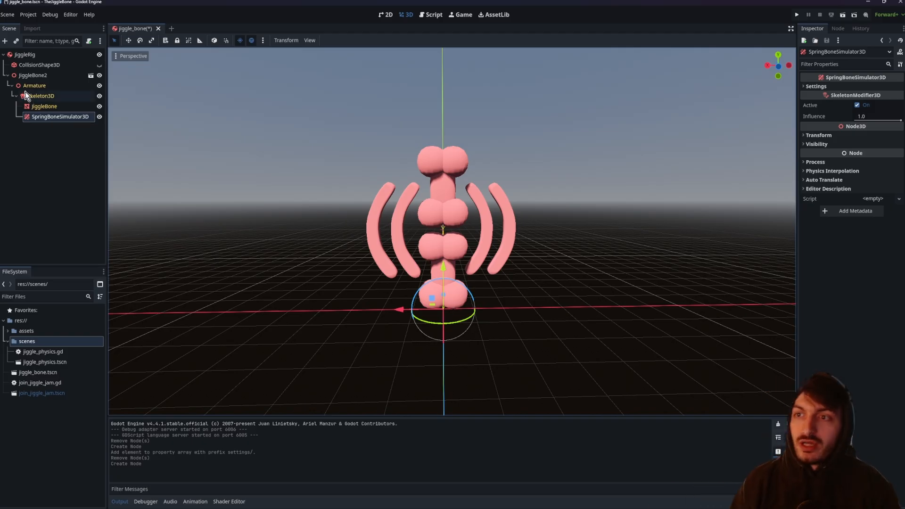
Test the rig by moving JiggleRig along its X axis, cancel the move, and reselect the SpringBoneSimulator3D node.
left_click(24, 54)
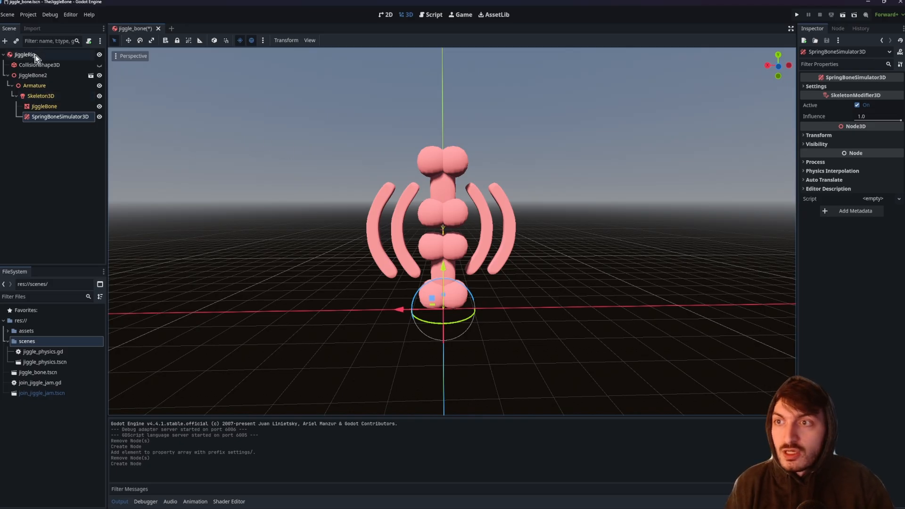
left_click(400, 312)
left_click_drag(400, 312, 364, 309)
right_click(364, 309)
left_click(49, 118)
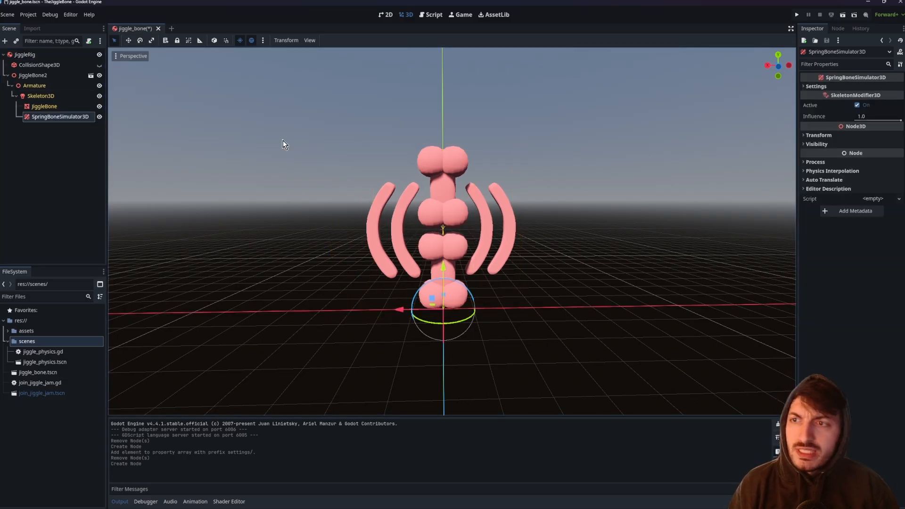
Add a settings element to the spring bone simulator with root bone JiggleBone_2 and end bone JiggleBone.001.
left_click(815, 87)
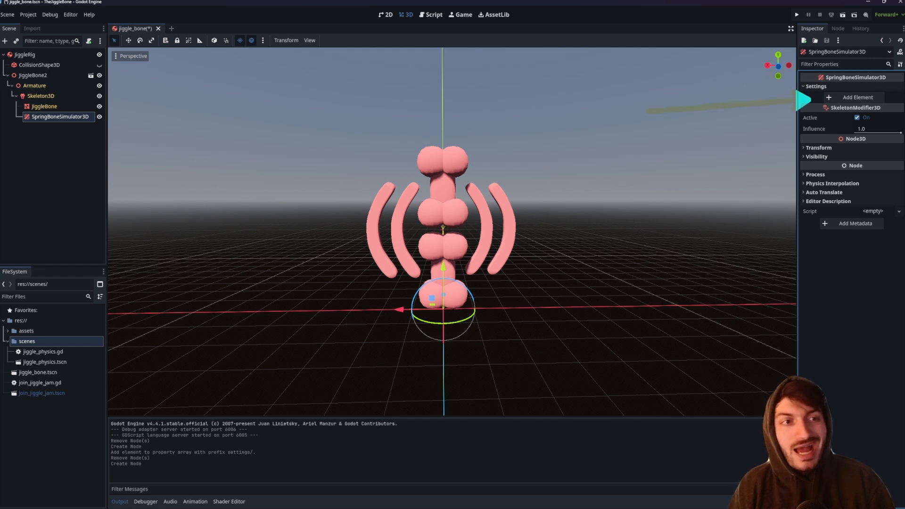
left_click(851, 99)
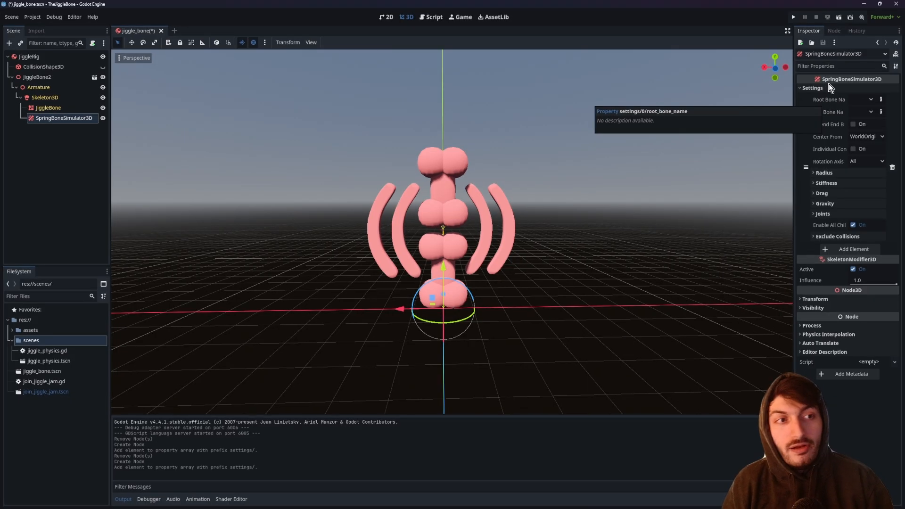
left_click(870, 100)
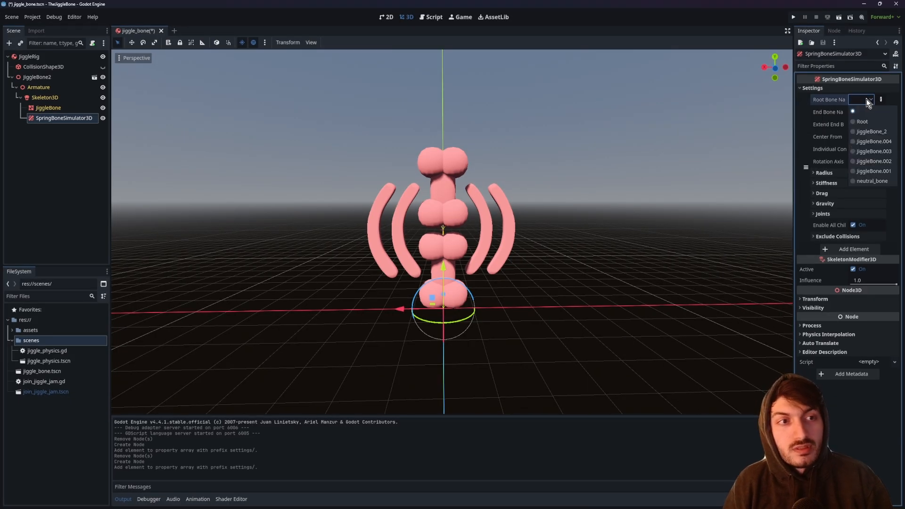
left_click(869, 132)
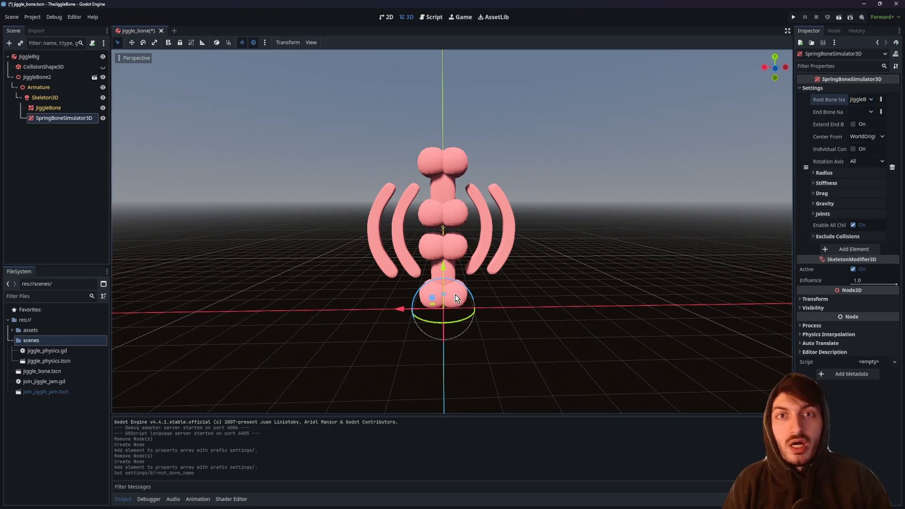
left_click(864, 113)
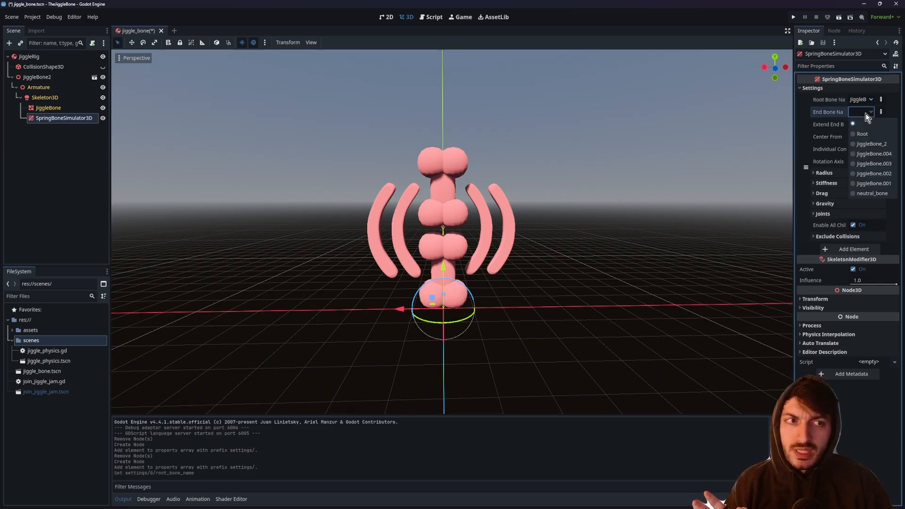
left_click(865, 185)
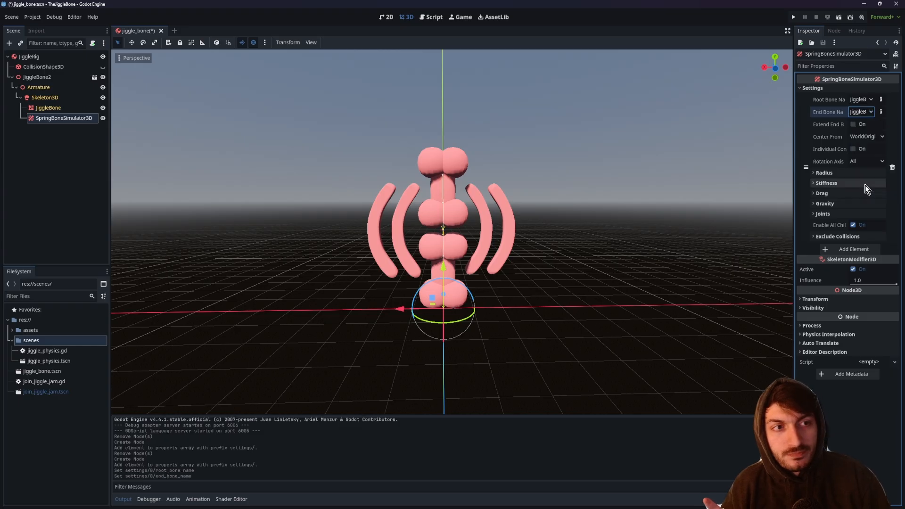
Test the bone chain's jiggle by moving JiggleRig along its X axis, then cancel the move.
left_click(38, 58)
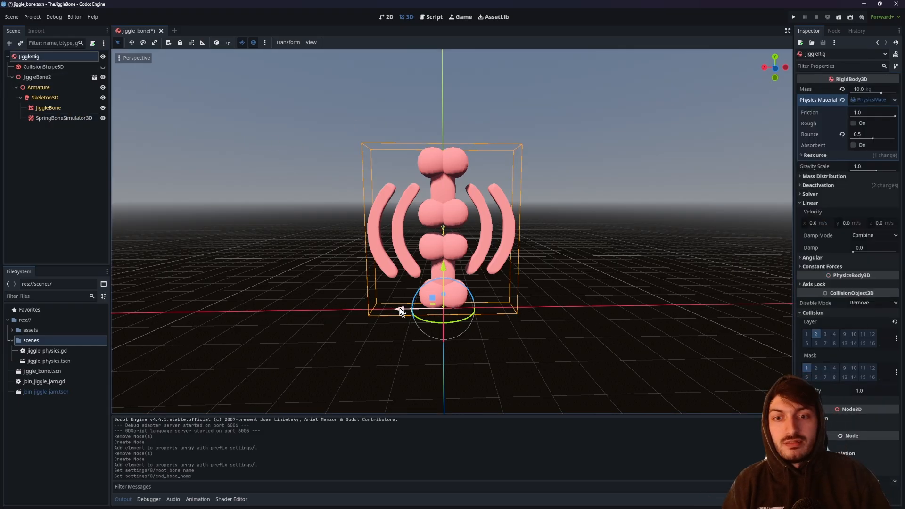
left_click_drag(399, 307, 389, 283)
right_click(388, 282)
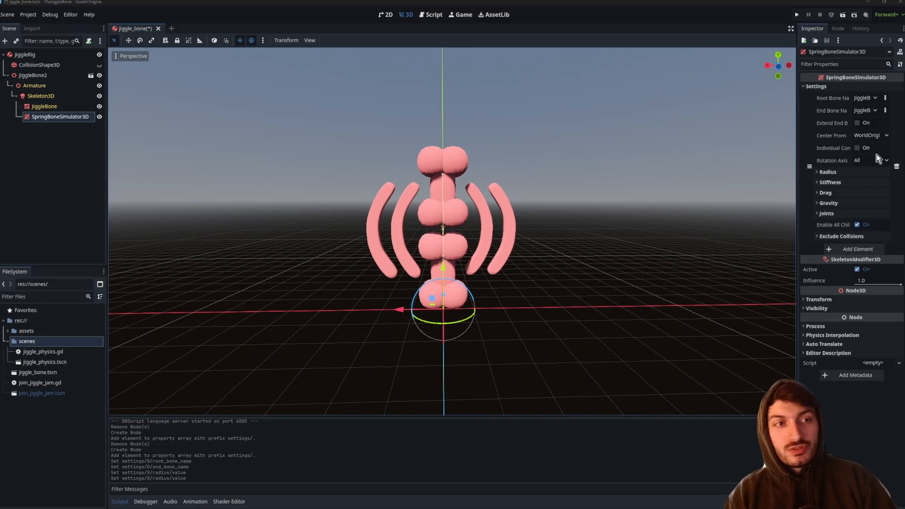
Raise the spring bone radius to 1.0 m and test the jiggle by moving JiggleRig along its X axis.
left_click(833, 172)
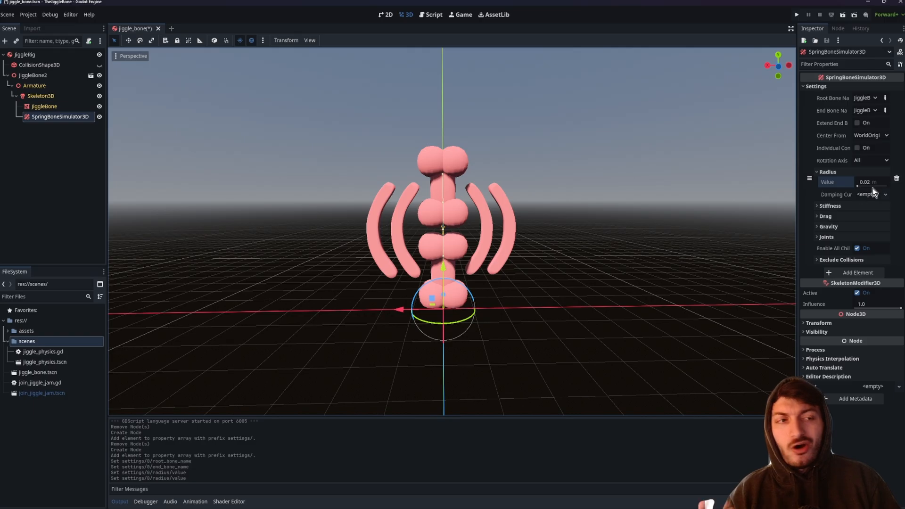
left_click_drag(857, 186, 867, 190)
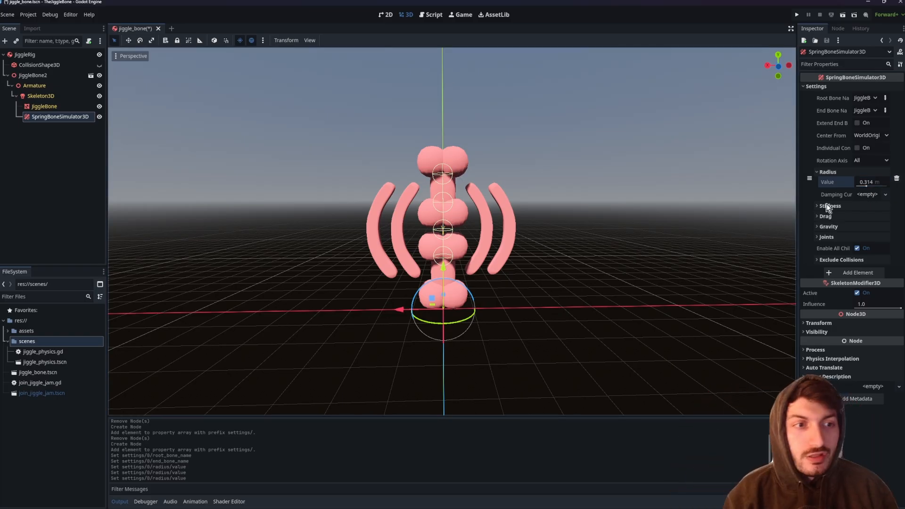
left_click_drag(866, 185, 889, 185)
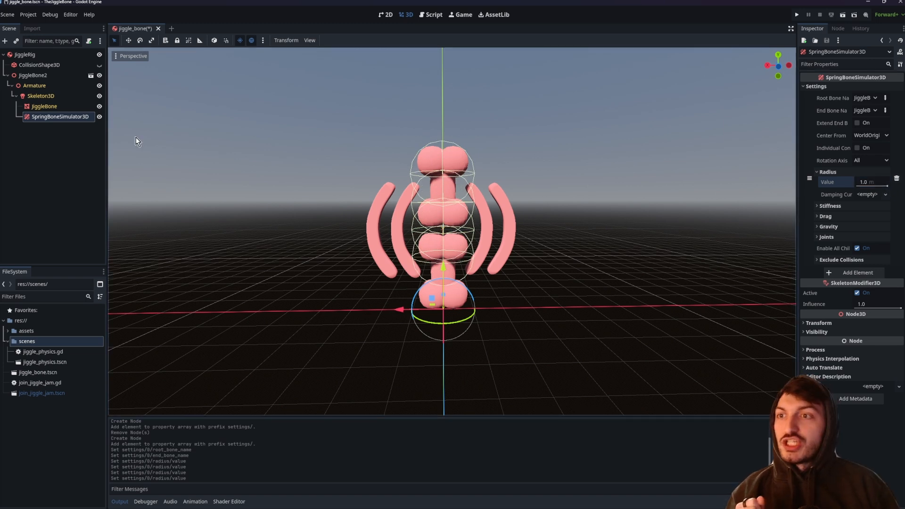
left_click(29, 54)
mouse_move(398, 309)
left_mouse_down()
mouse_move(383, 307)
mouse_move(431, 307)
mouse_move(363, 307)
mouse_move(433, 308)
mouse_move(386, 307)
left_mouse_up()
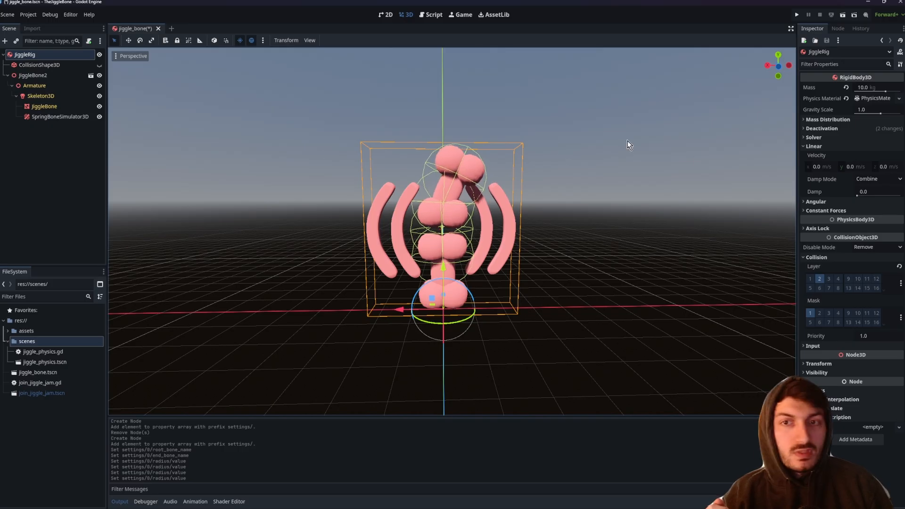
Set the spring bone simulator's radius to 0.0 m and collapse the radius settings.
left_click(58, 117)
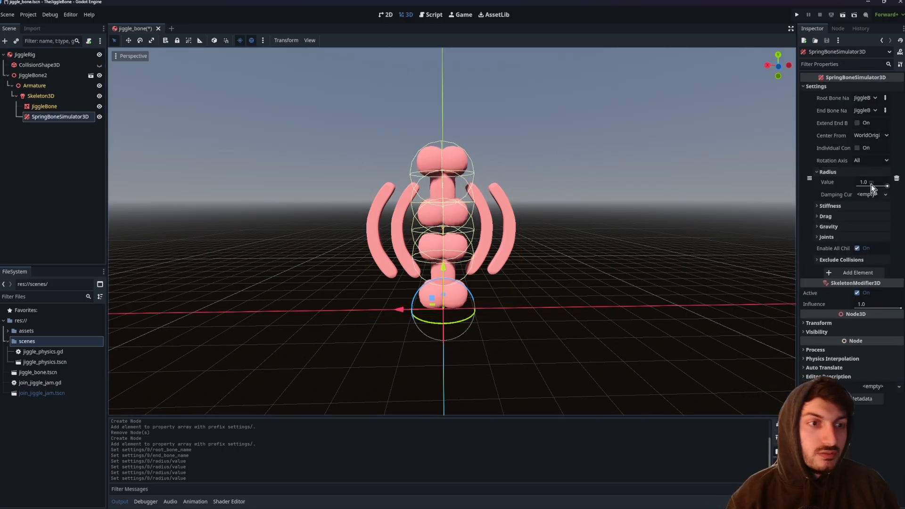
left_click_drag(886, 186, 857, 186)
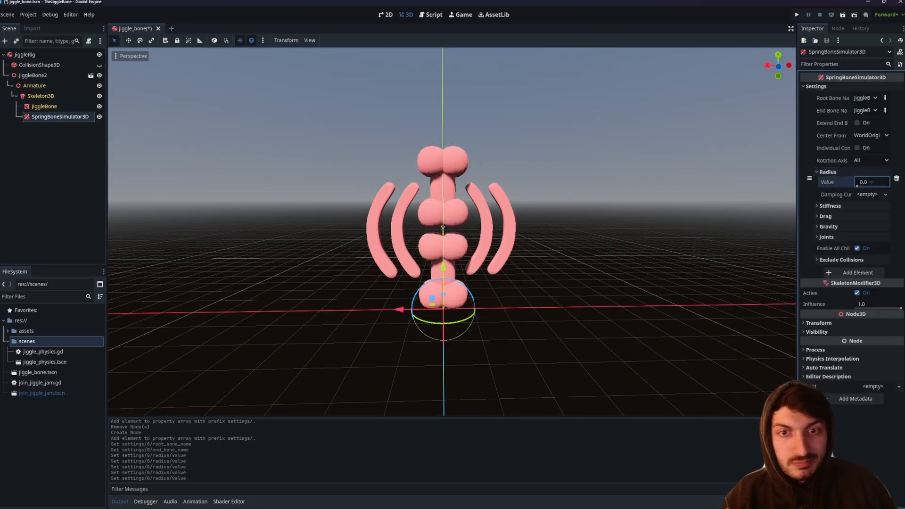
left_click(823, 172)
Lower the spring bone stiffness to 0.0 and test the jiggle by moving JiggleRig along X, cancelling the move.
left_click(826, 182)
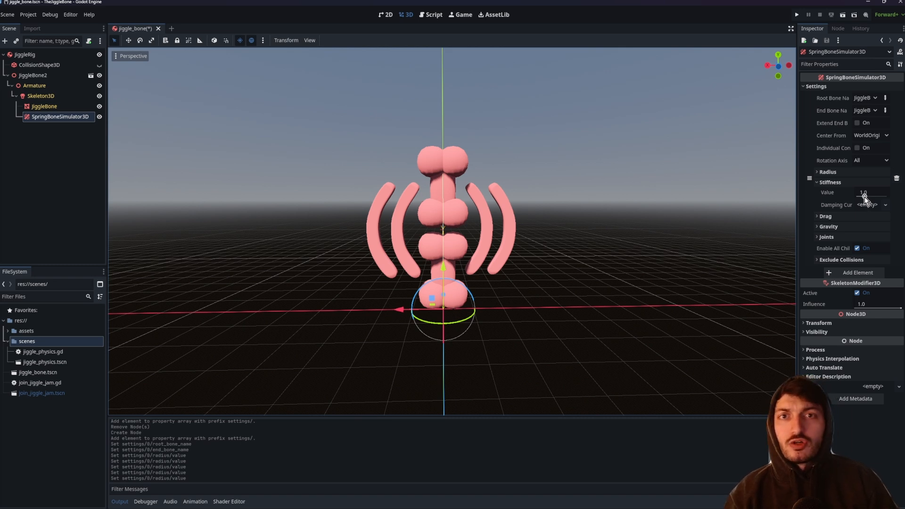
left_click_drag(864, 196, 868, 196)
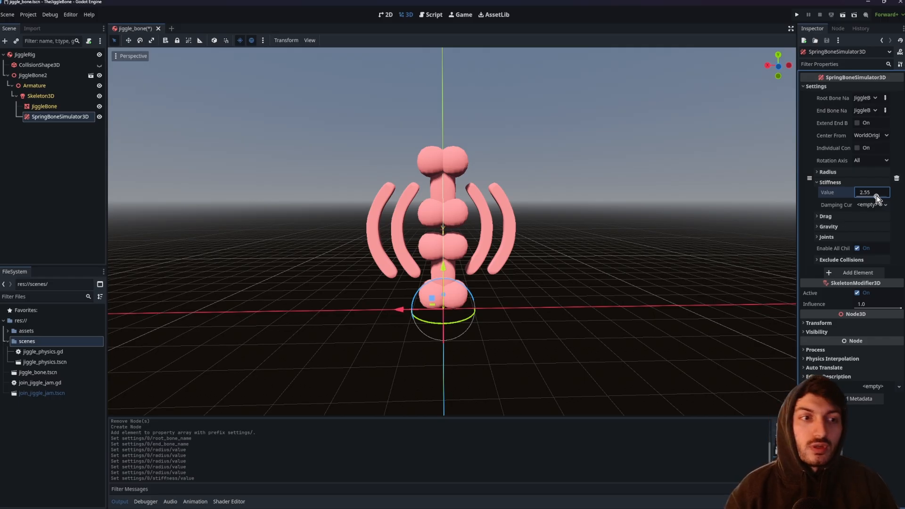
left_click_drag(876, 198, 850, 201)
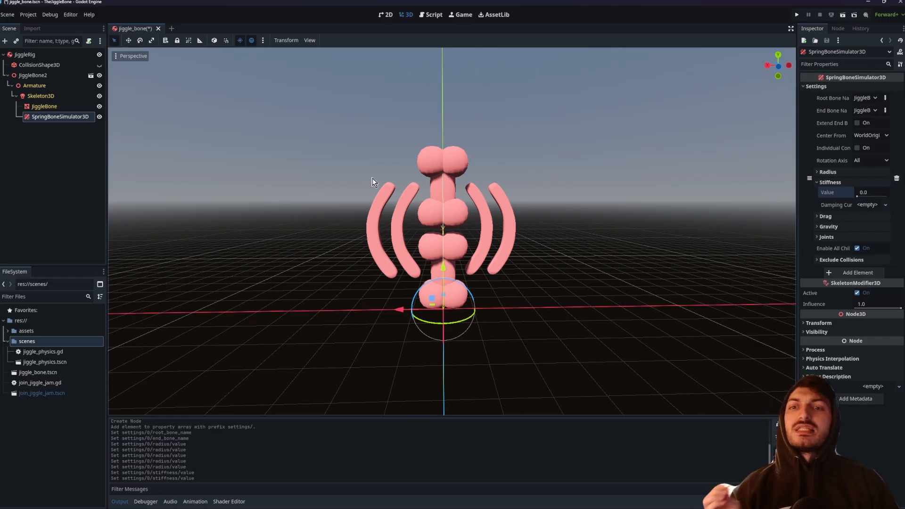
left_click(25, 55)
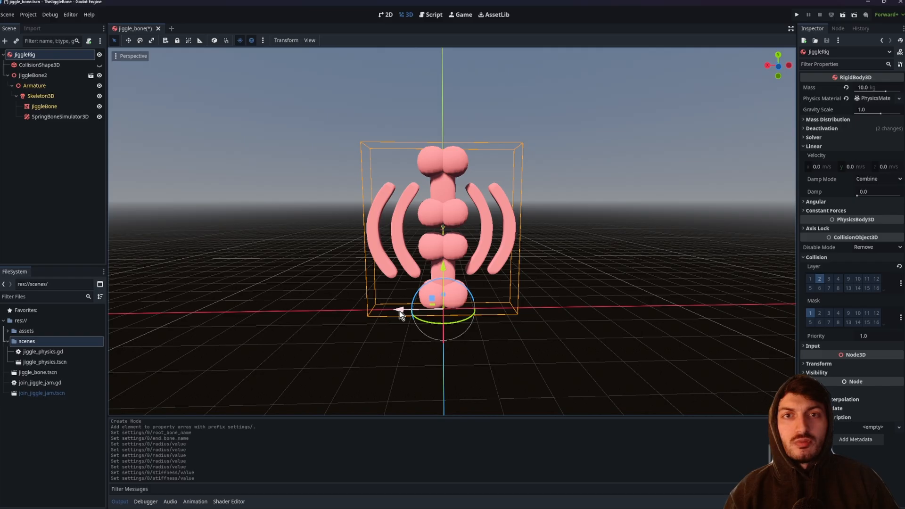
left_click_drag(398, 314, 344, 300)
key("Escape")
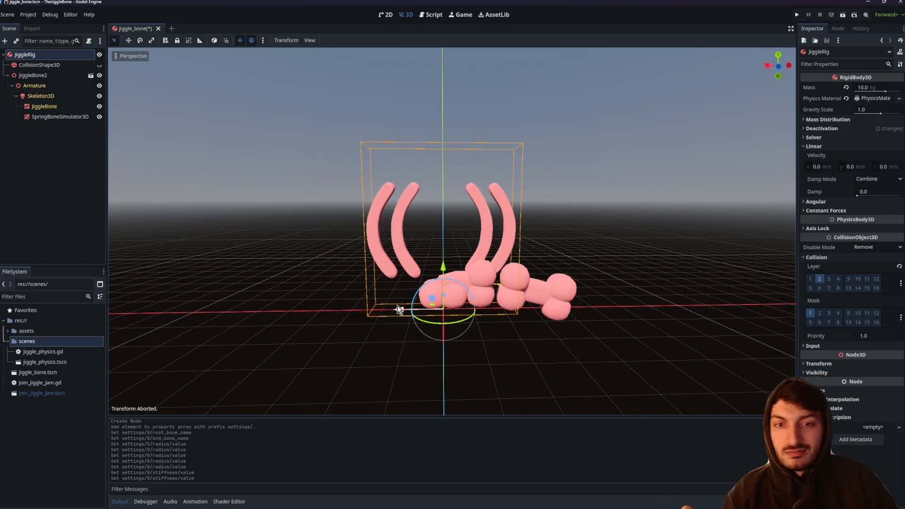
Raise the spring bone stiffness to 4.0 and test the jiggle by moving JiggleRig along its X axis.
left_click(65, 117)
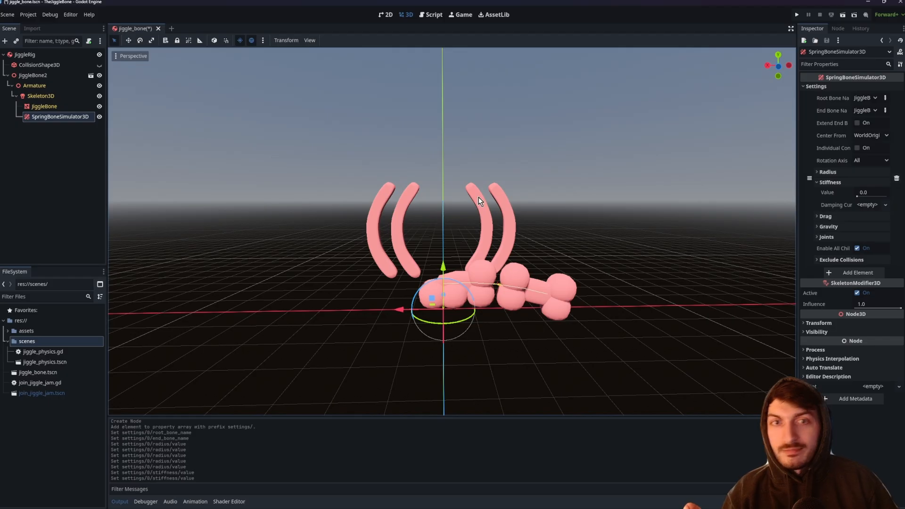
left_click_drag(857, 196, 887, 195)
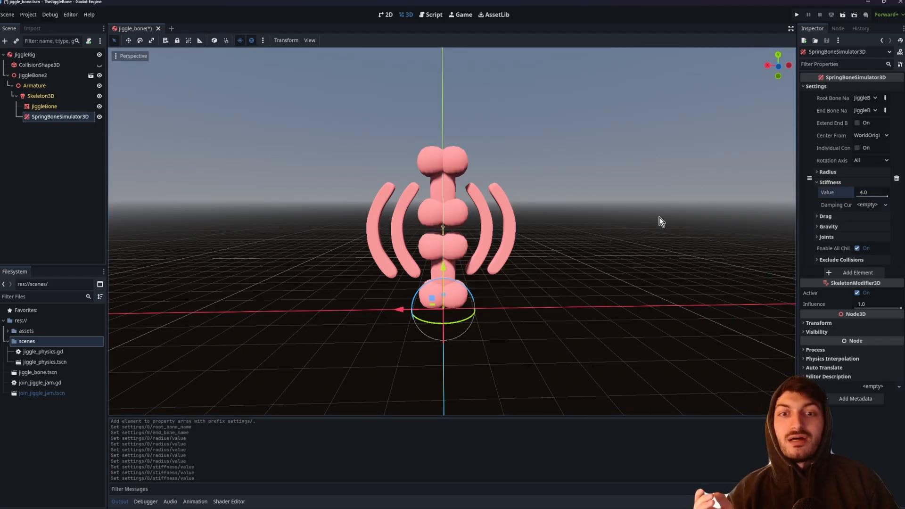
left_click(31, 56)
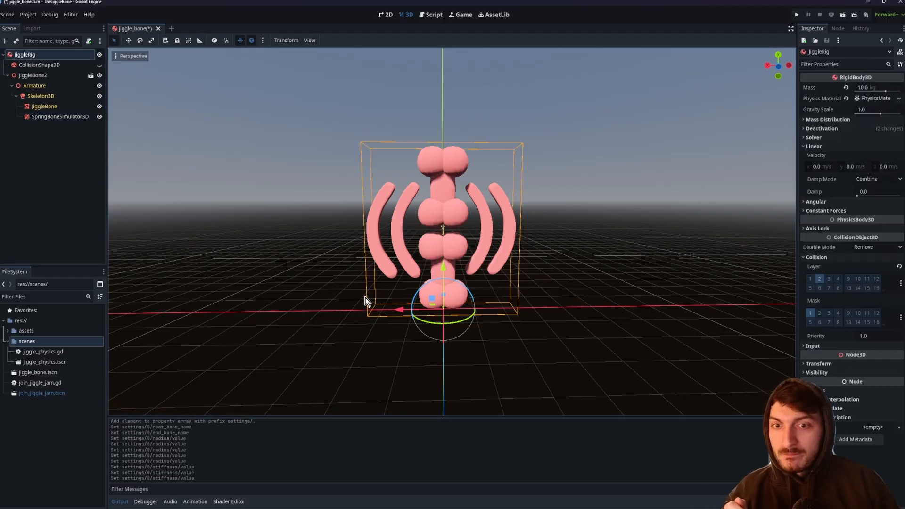
left_click_drag(398, 309, 408, 324)
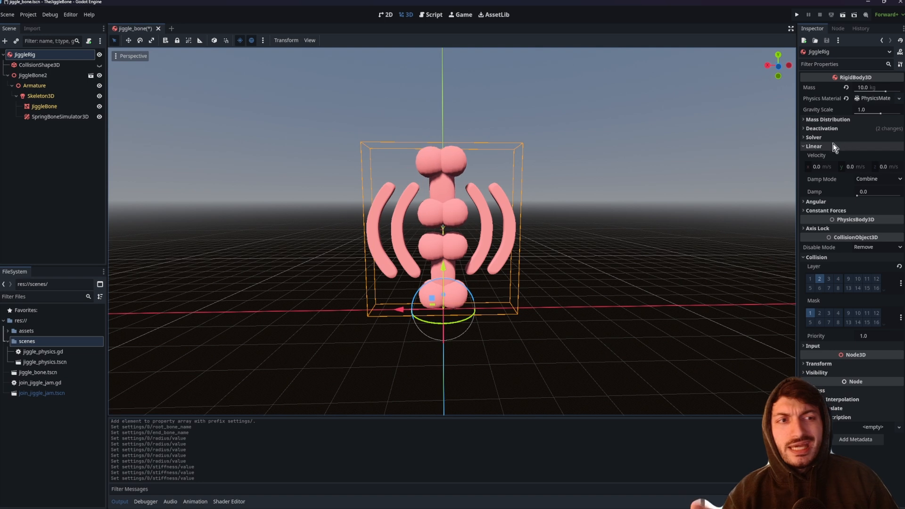
Set the stiffness value of the SpringBoneSimulator3D node to 3.5.
left_click(42, 117)
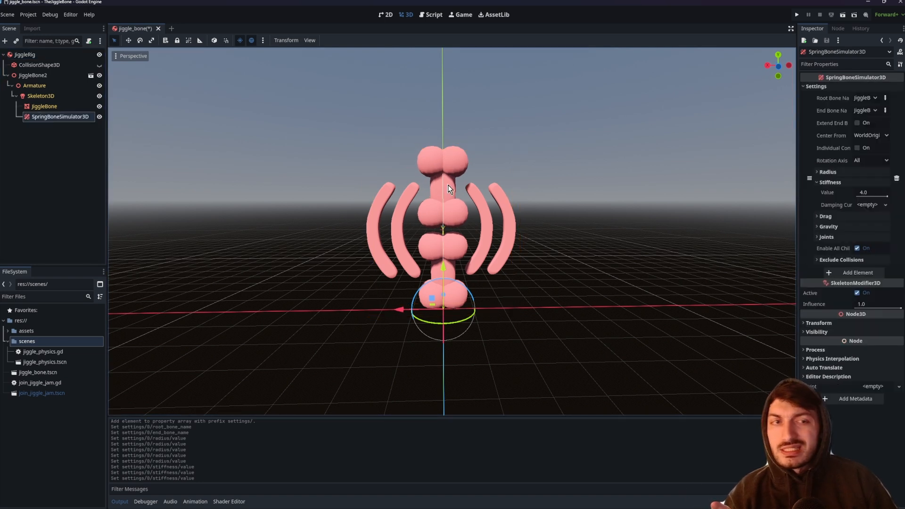
left_click(870, 192)
key("Return")
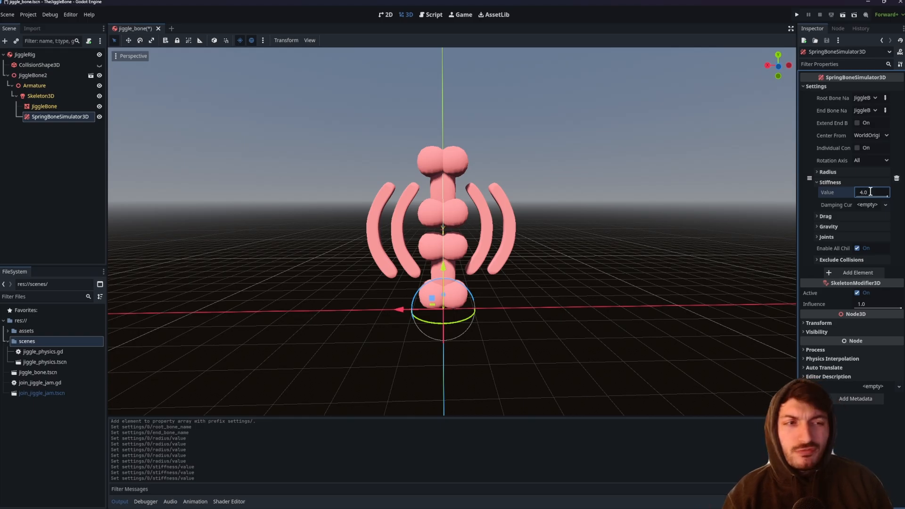
left_click(870, 192)
type("3.5")
key("Return")
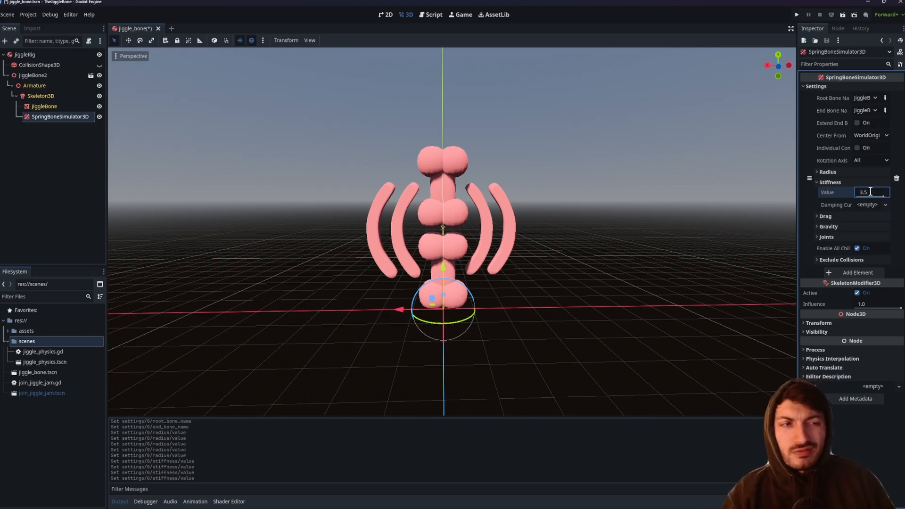
Set the spring bone simulator's drag value to 0.88, with the stiffness and drag settings both expanded.
left_click(827, 182)
left_click(831, 192)
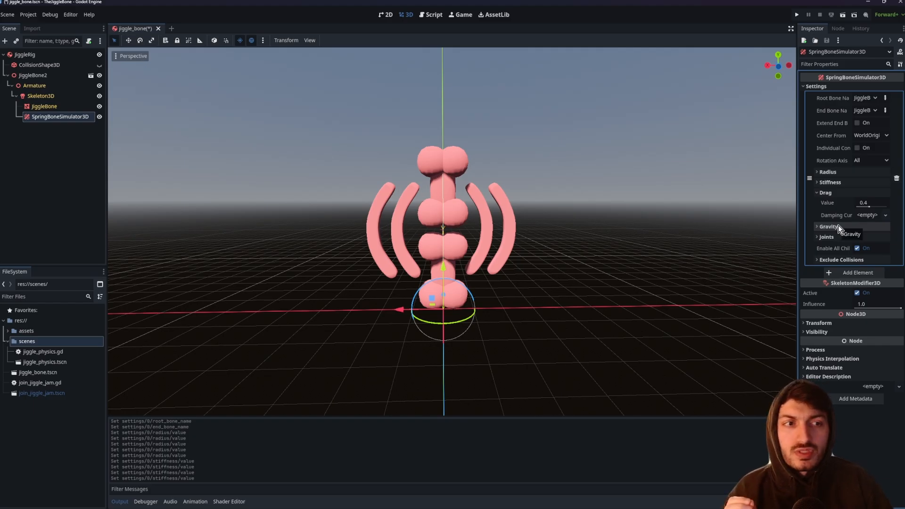
left_click(833, 181)
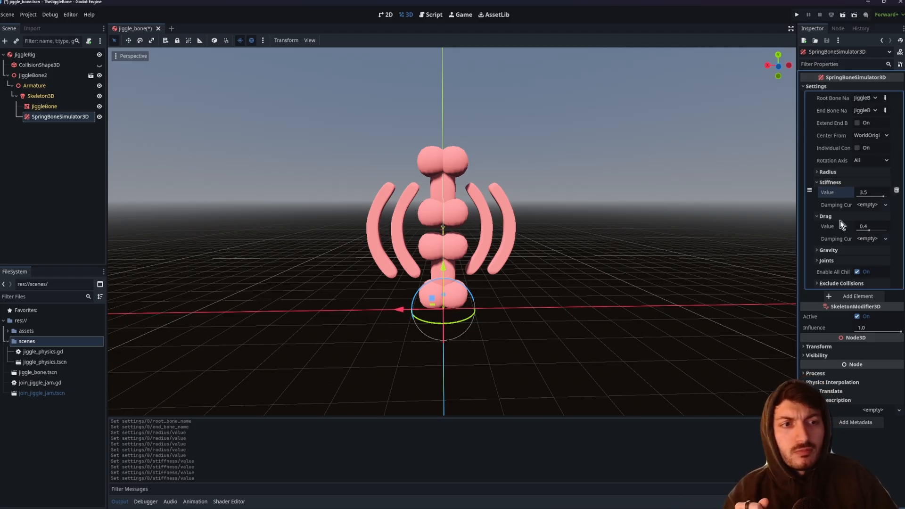
left_click_drag(865, 229, 883, 229)
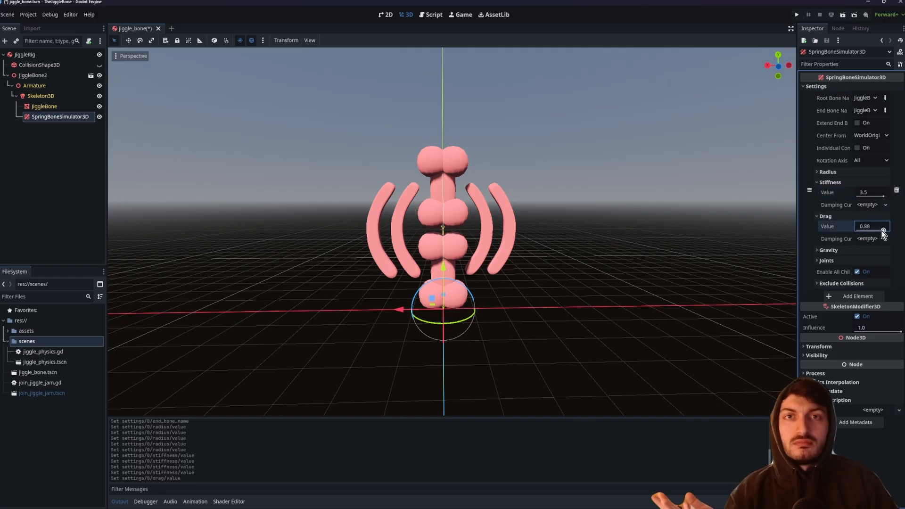
Test the jiggle by moving JiggleRig back and forth along its X axis, cancelling the move.
left_click(37, 59)
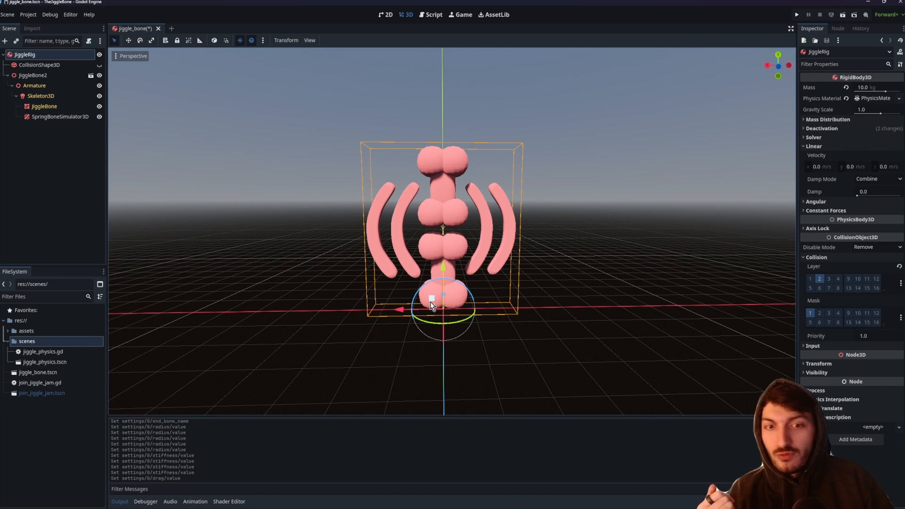
left_click_drag(399, 309, 493, 321)
left_click_drag(484, 325, 413, 323)
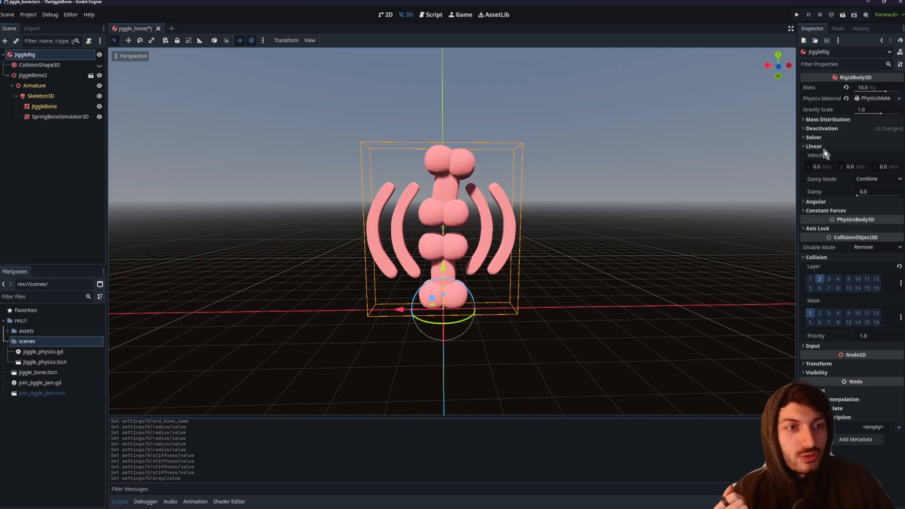
Lower the spring bone drag to 0.0 and test the jiggle by moving JiggleRig along X, cancelling the move.
left_click(59, 117)
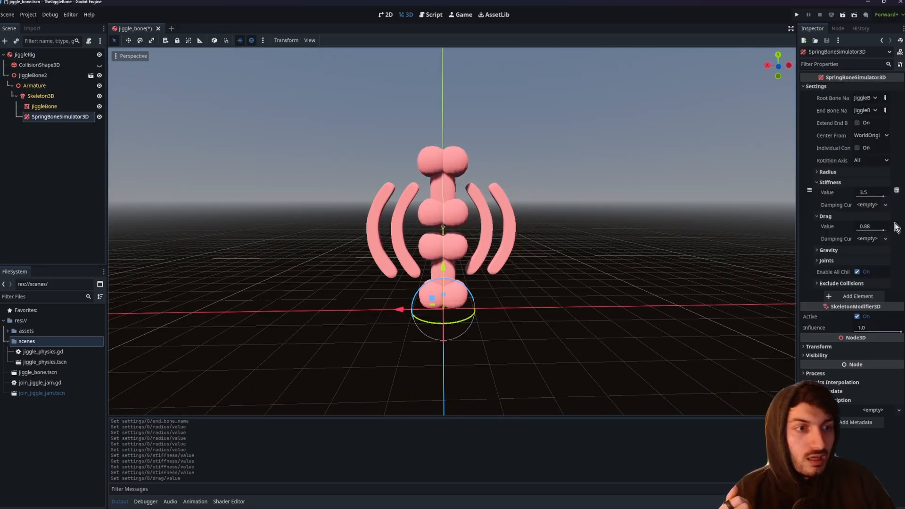
left_click_drag(883, 231, 863, 232)
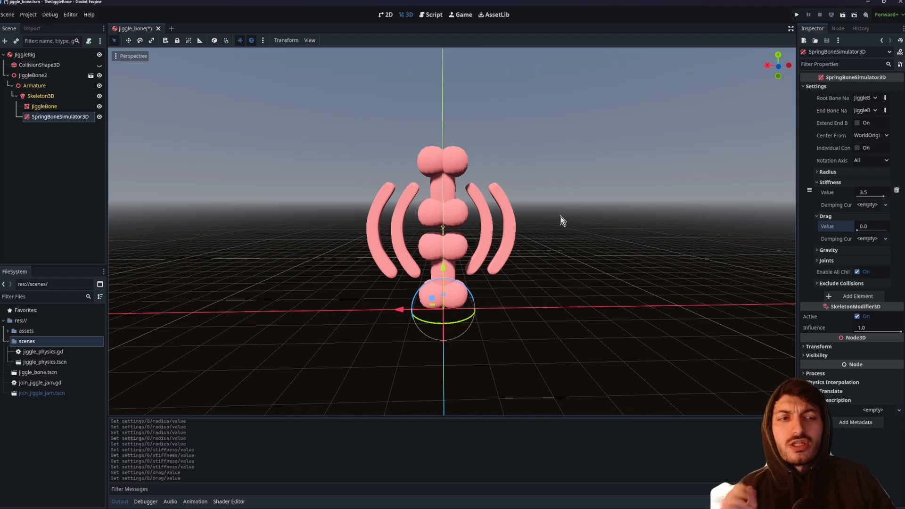
left_click(47, 55)
left_click_drag(397, 305, 367, 298)
right_click(368, 299)
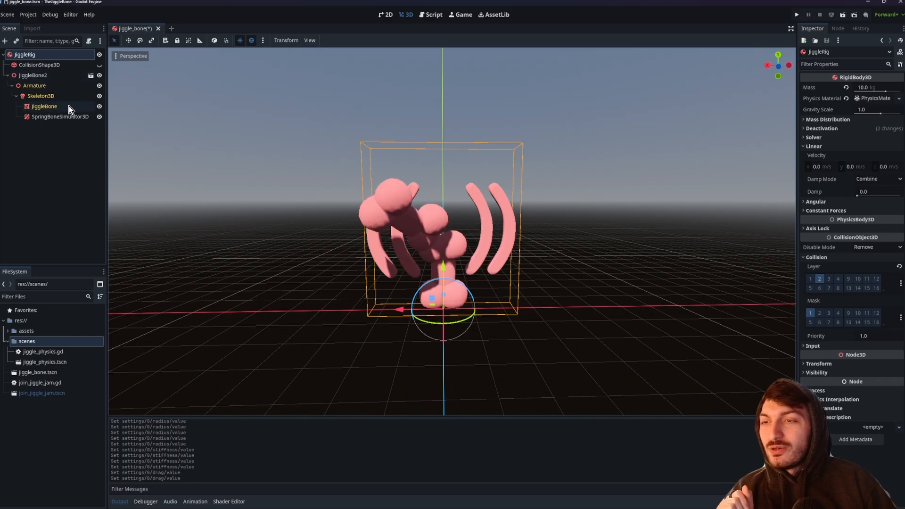
Set the SpringBoneSimulator3D drag value to 0.44 and collapse the drag and stiffness settings.
left_click(60, 116)
left_click(863, 227)
left_click_drag(873, 229, 885, 230)
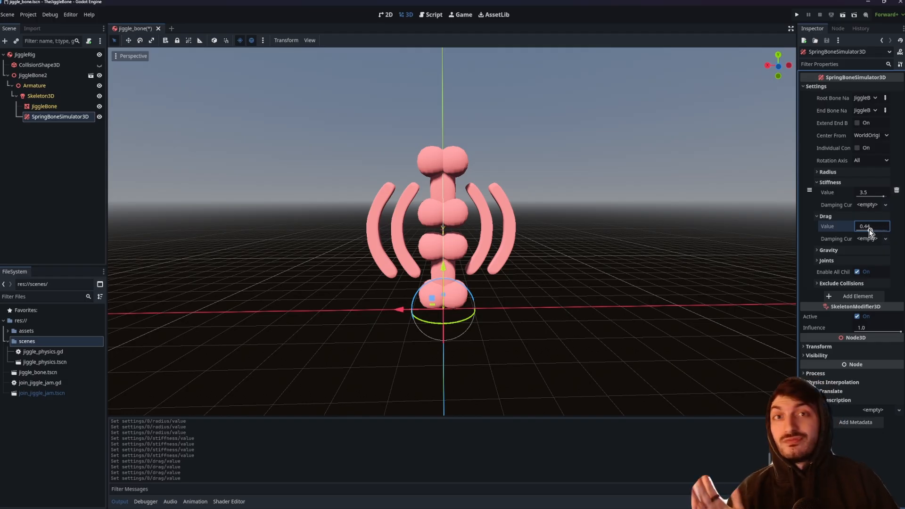
left_click(821, 216)
left_click(820, 183)
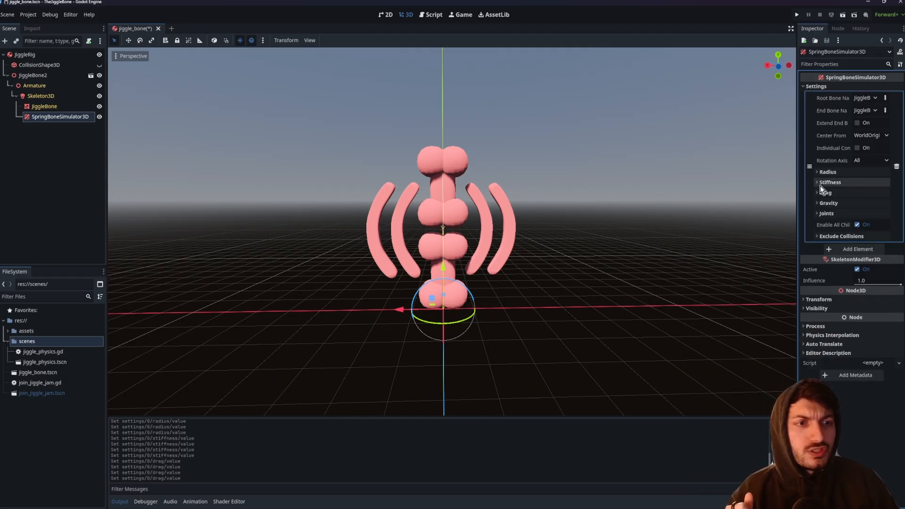
Set the spring bone gravity to 1.0 m/s and test it by moving JiggleRig along its X axis.
left_click(829, 203)
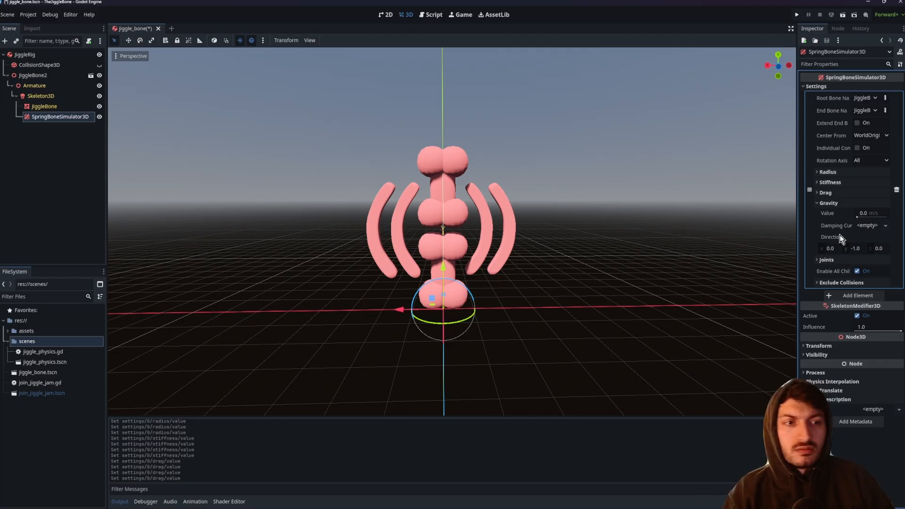
left_click_drag(860, 217, 903, 221)
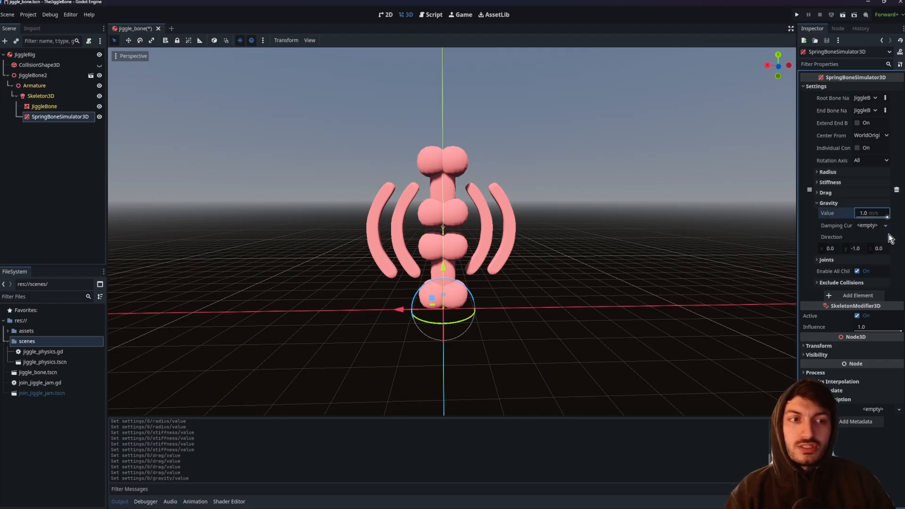
left_click(57, 56)
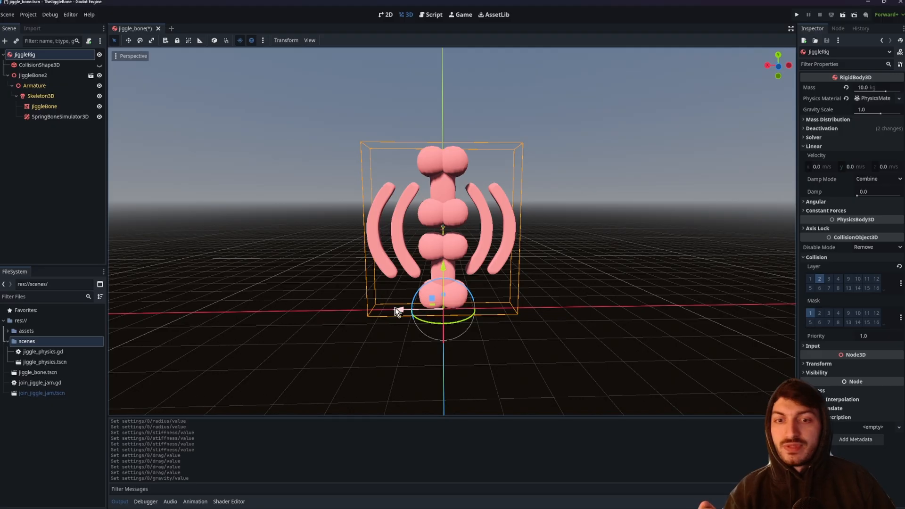
mouse_move(400, 312)
left_mouse_down()
mouse_move(372, 307)
mouse_move(411, 310)
left_mouse_up()
left_click(60, 117)
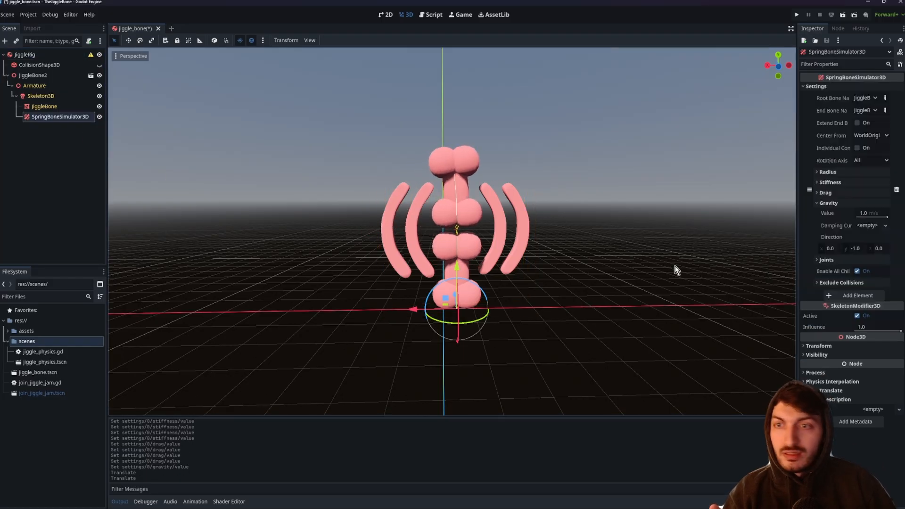
Set the Y component of the spring bone gravity direction to -10.0.
left_click(861, 249)
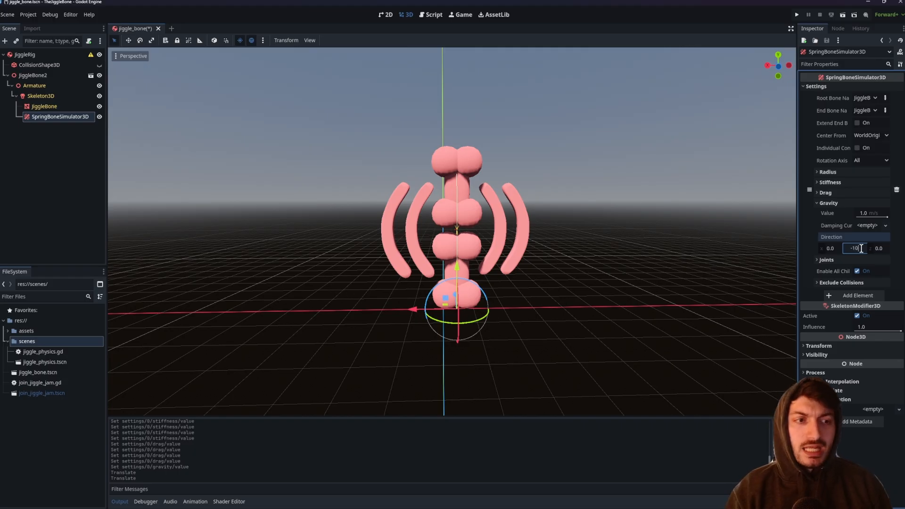
type("-10")
key("Return")
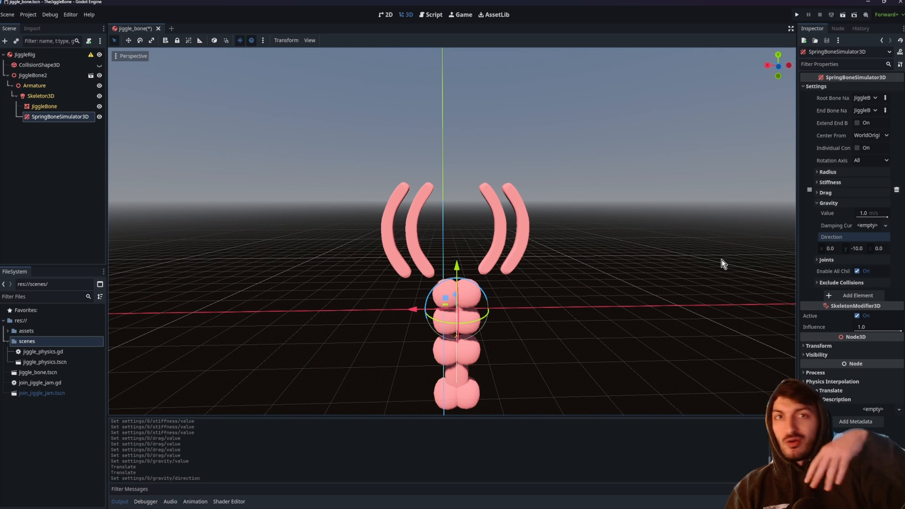
Return the gravity direction's Y component to -1.0 and set its X component to -5.0.
left_click(854, 248)
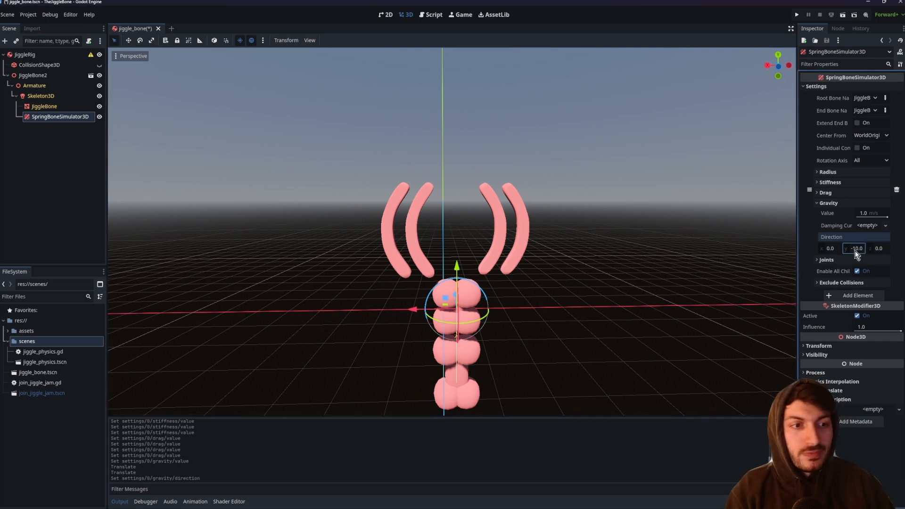
type("10")
key("Return")
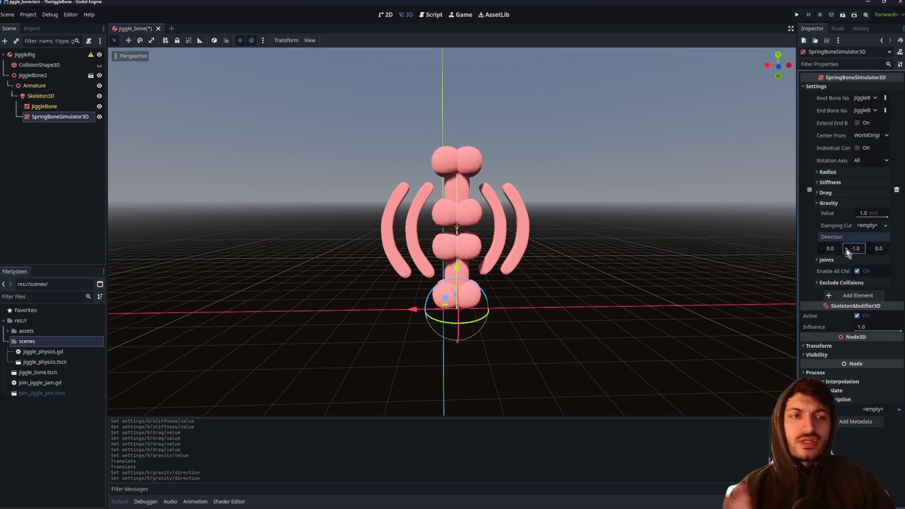
left_click(833, 249)
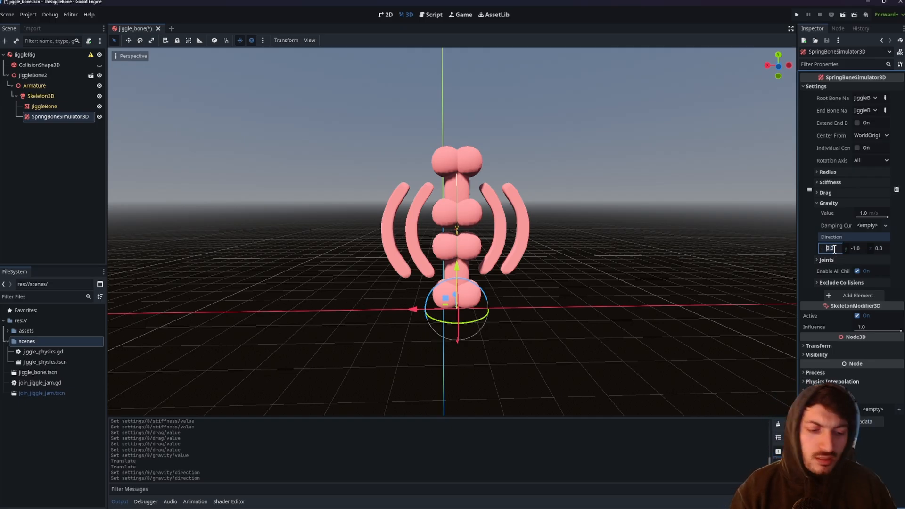
key("Return")
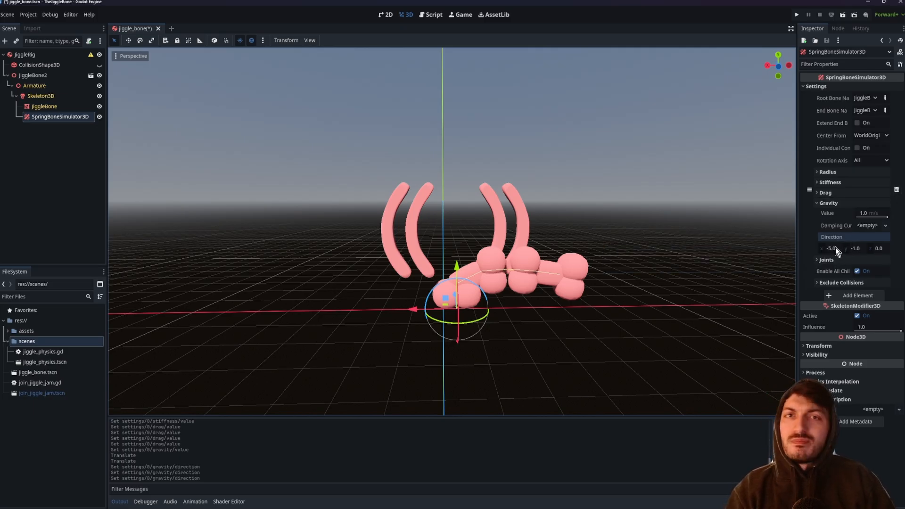
Replace the simulator's settings element with a fresh default one and collapse its gravity and stiffness settings.
left_click(826, 184)
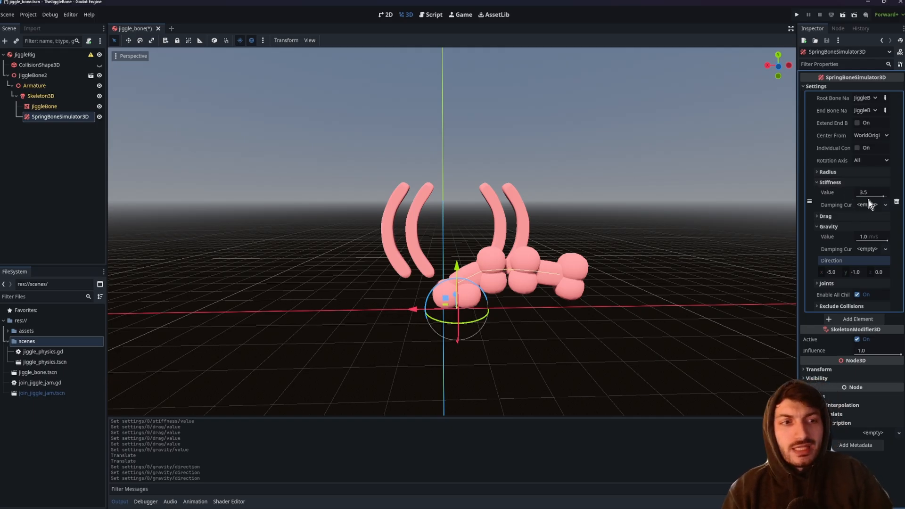
left_click(896, 202)
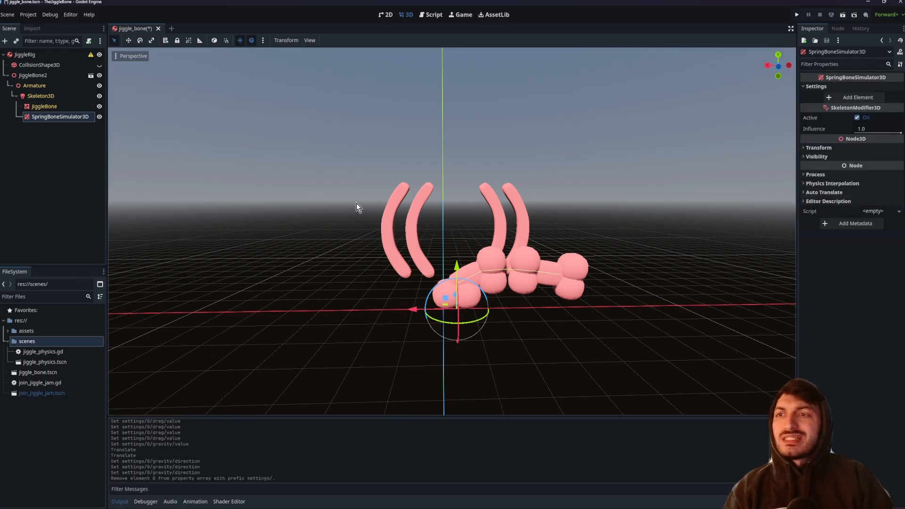
left_click(854, 96)
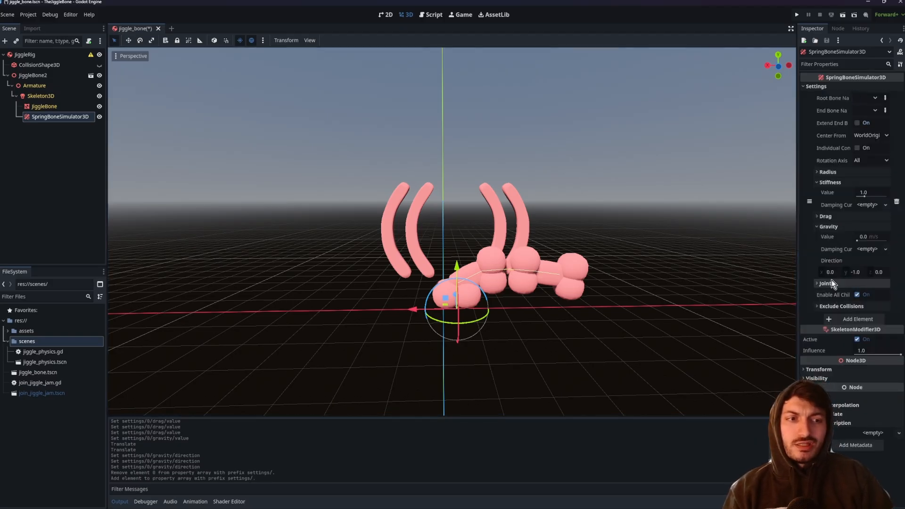
left_click(830, 226)
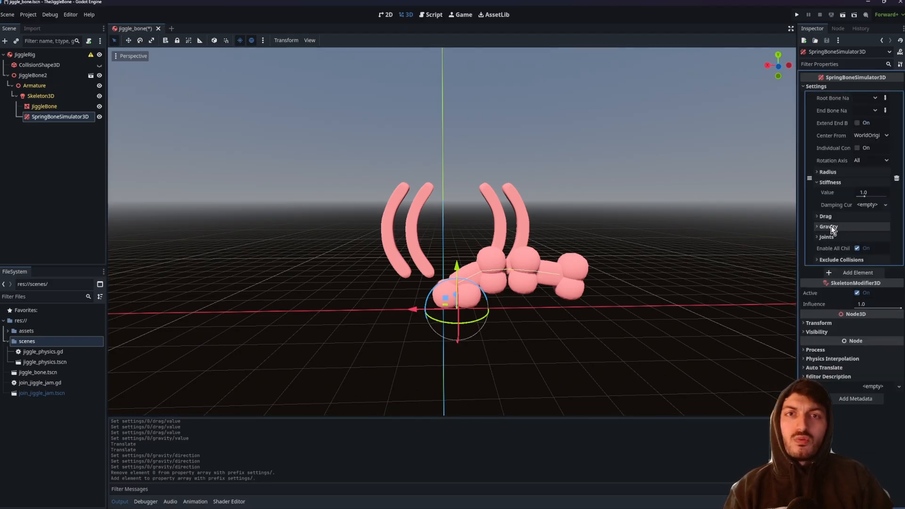
left_click(828, 184)
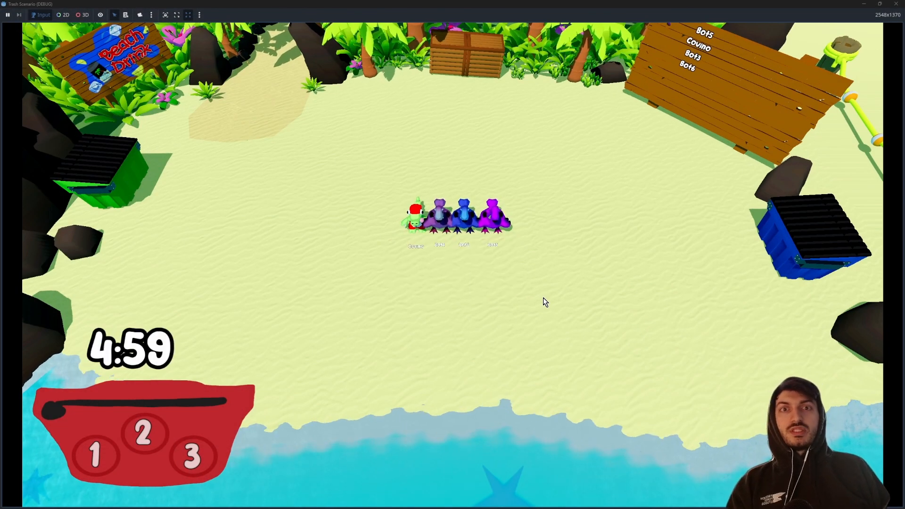
Move the alligator character around the beach in the running game to examine how its tail jiggles.
key("a")
key("w")
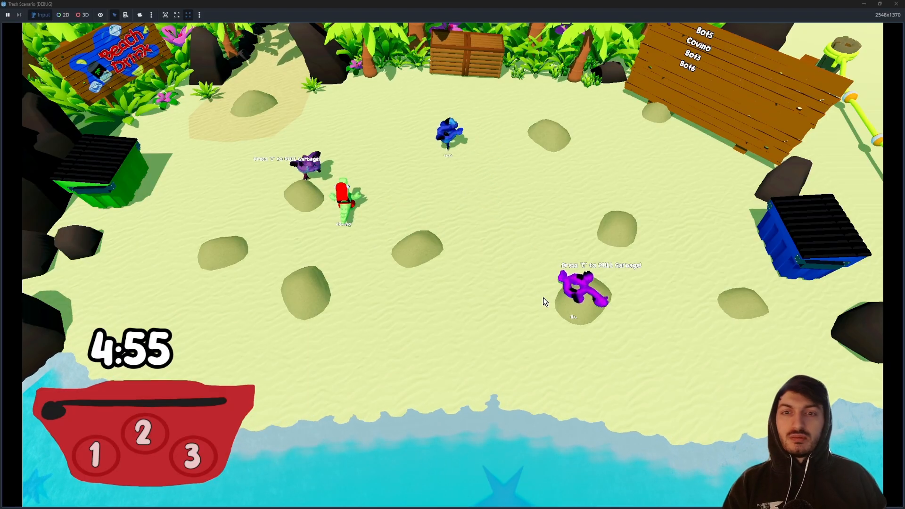
key("d")
key("w")
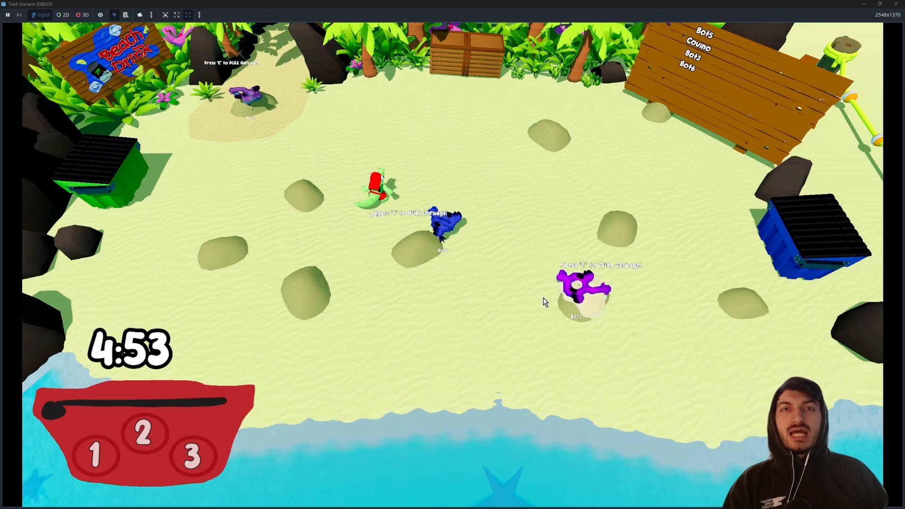
key("d")
key("s")
key("a")
key("w")
key("d")
key("s")
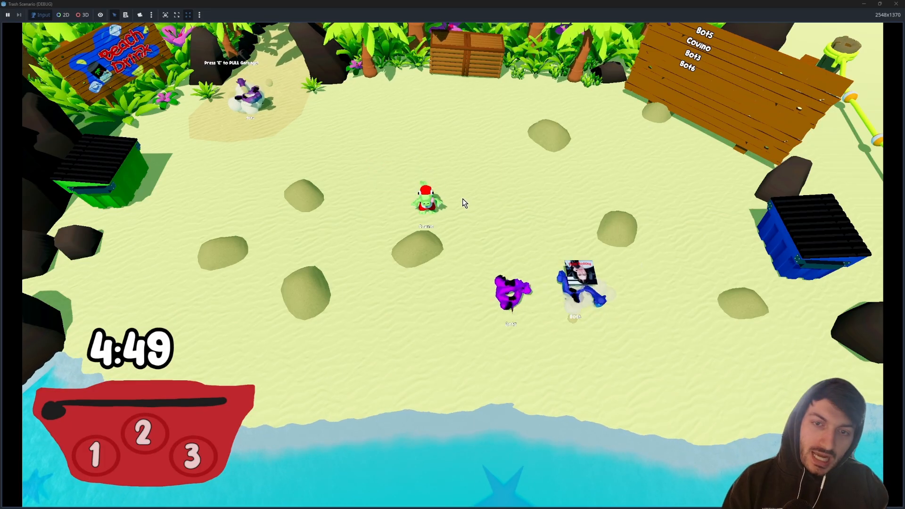
key("a")
key("a")
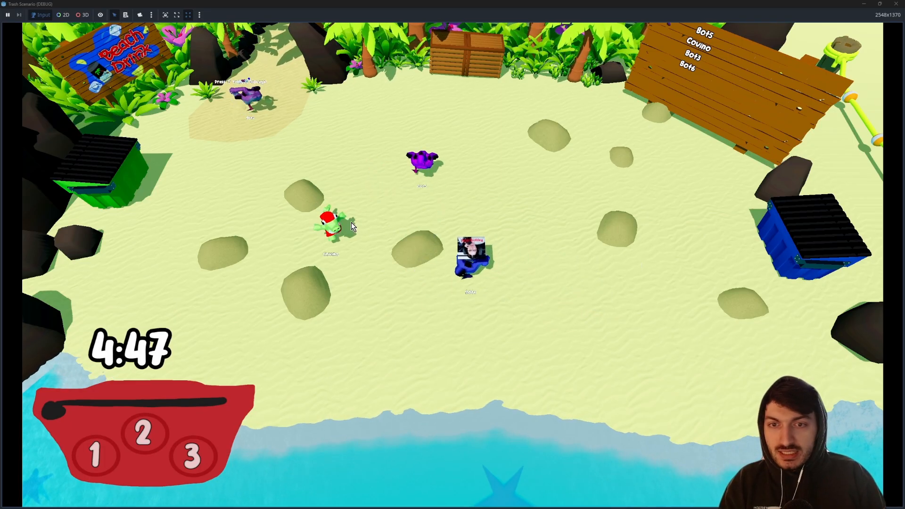
key("w")
key("w")
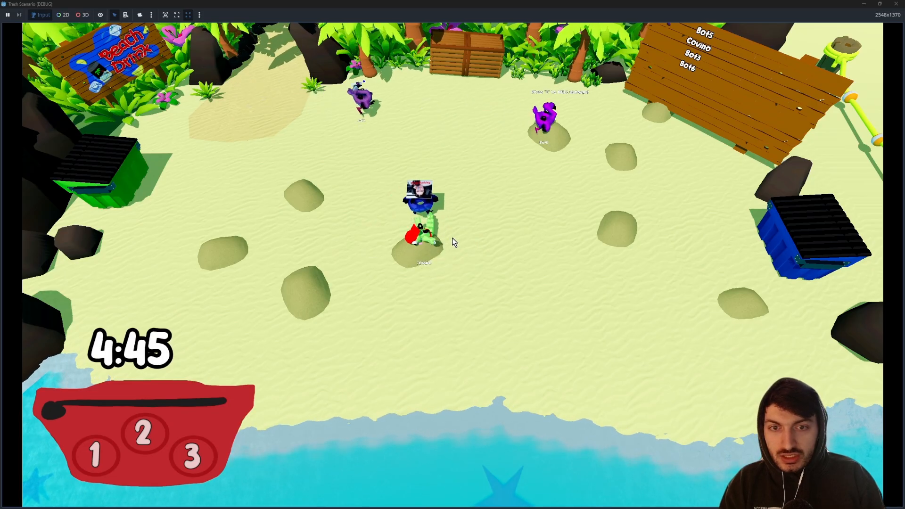
key("w")
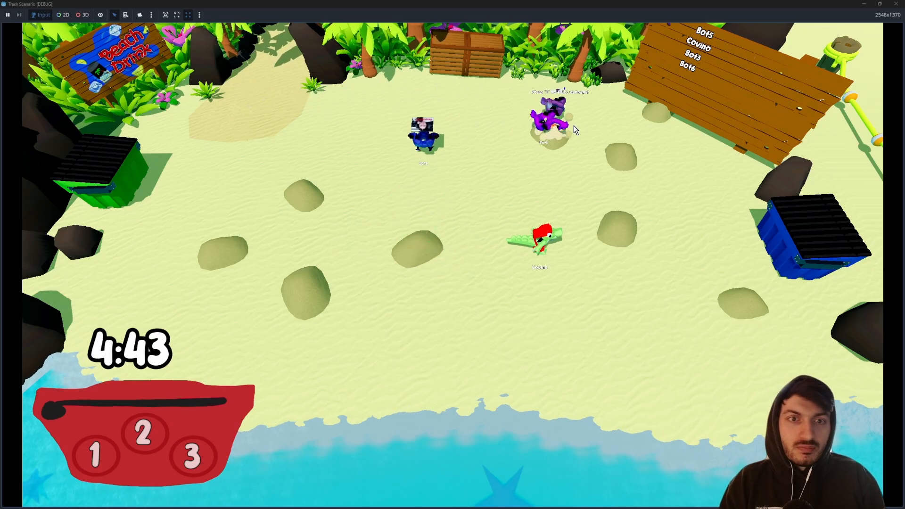
key("s")
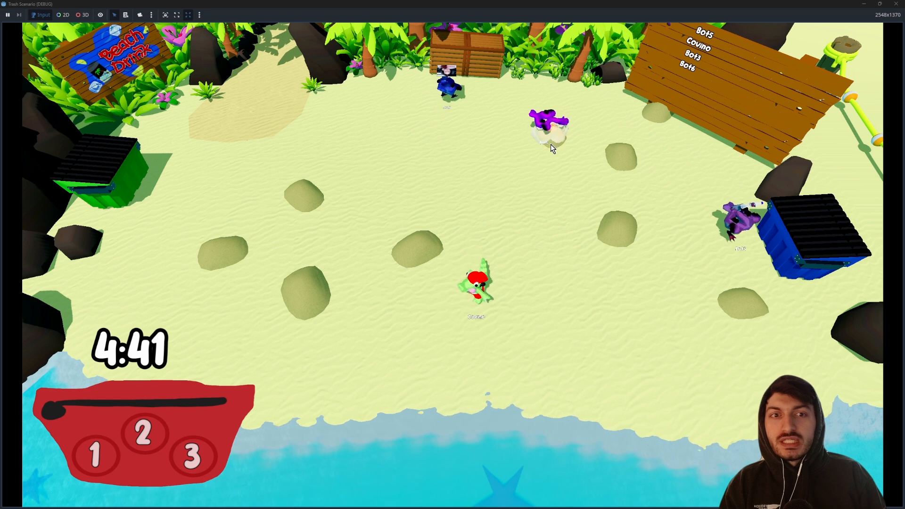
key("a")
key("w")
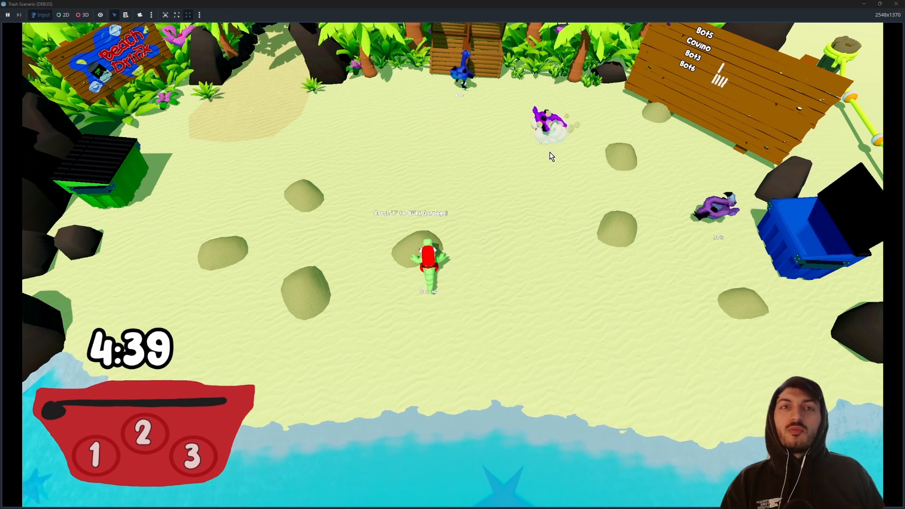
Close the running game and show the alligator scene in the 3D view.
left_click(894, 4)
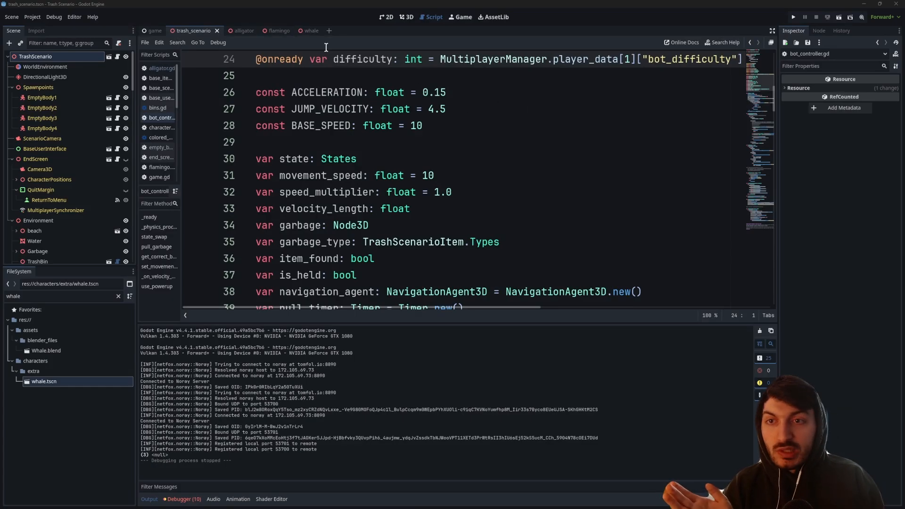
left_click(248, 31)
left_click(405, 17)
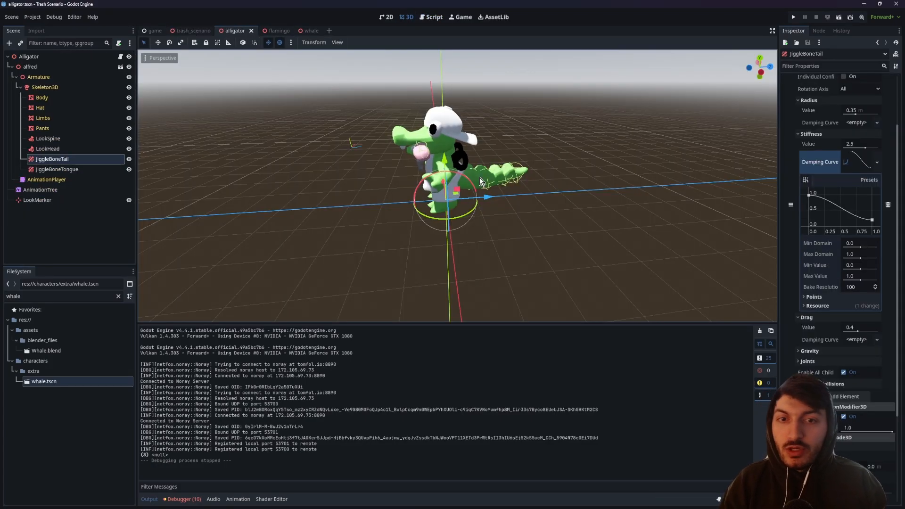
Clear the second debug session's error list and collapse the output area to enlarge the 3D view.
left_click(183, 499)
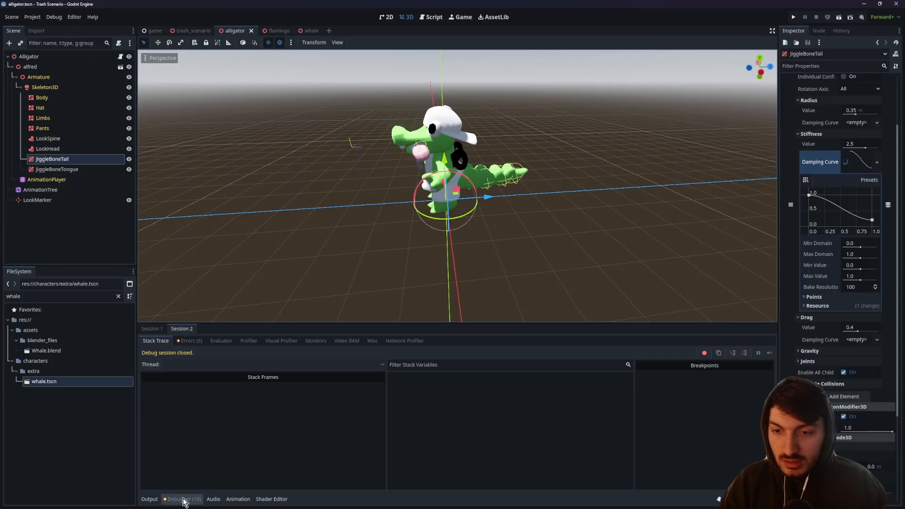
left_click(189, 341)
left_click(765, 353)
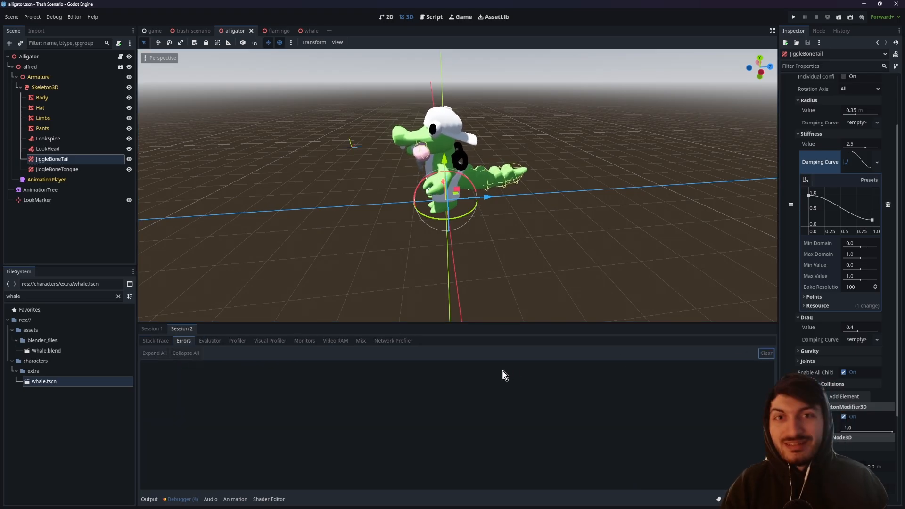
left_click(149, 499)
left_click(149, 499)
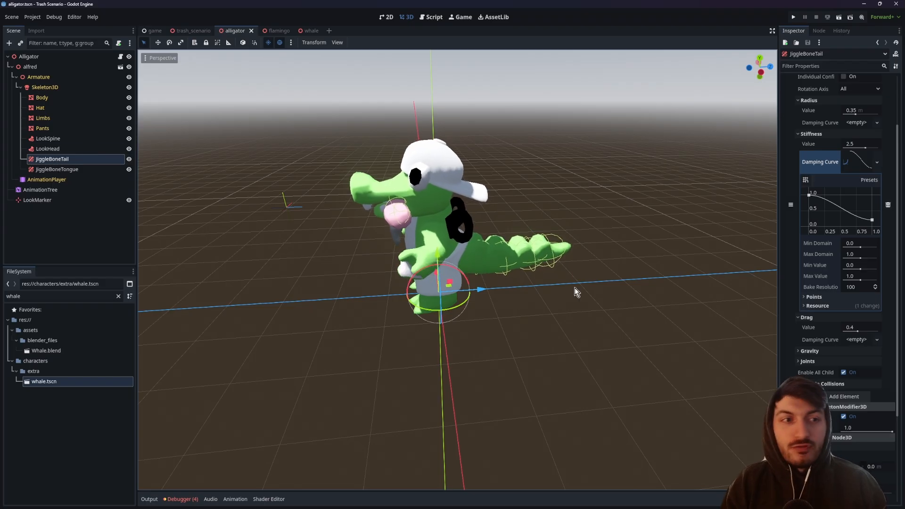
Review the tail jiggle bone's settings and shake the whole alligator in the 3D view to test its jiggle.
scroll(789, 163, "up", 2)
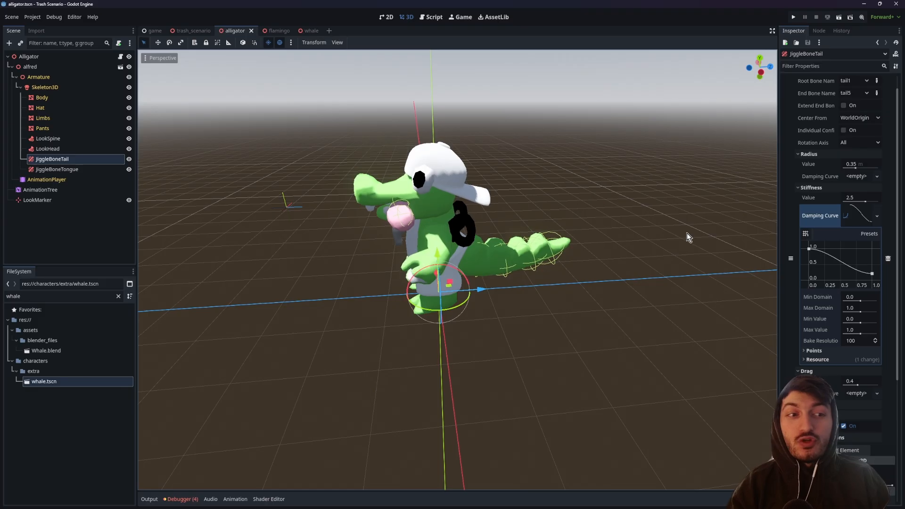
left_click(789, 241)
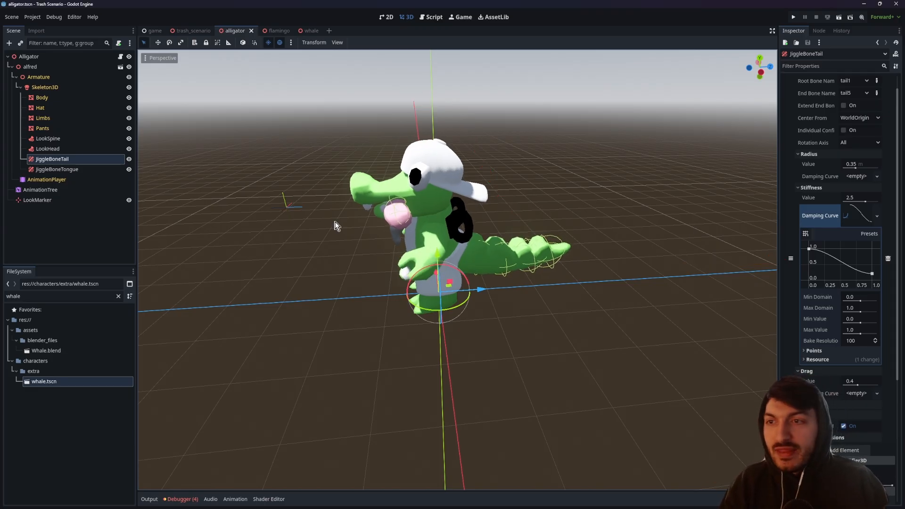
left_click(425, 274)
mouse_move(425, 274)
left_mouse_down()
mouse_move(436, 280)
mouse_move(431, 267)
mouse_move(429, 276)
left_mouse_up()
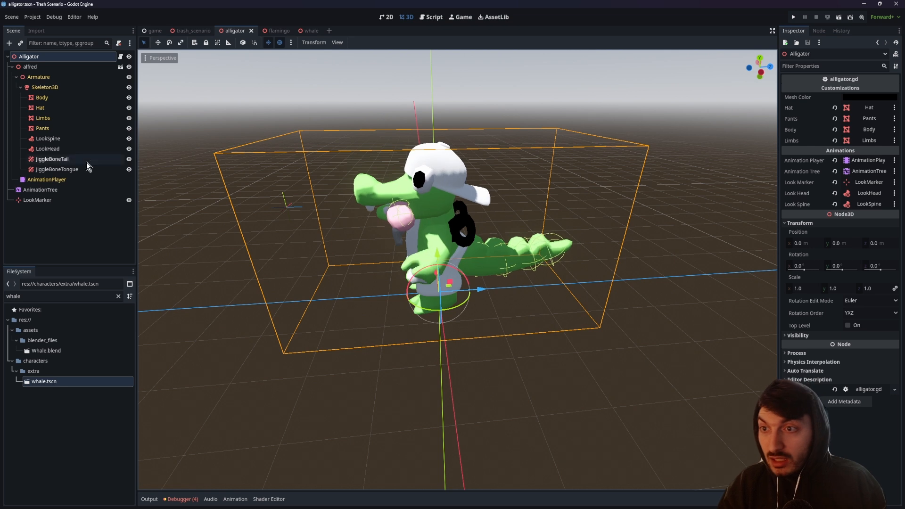
Examine JiggleBoneTongue's radius, stiffness, drag and gravity settings and the tongue on the alligator model.
left_click(66, 169)
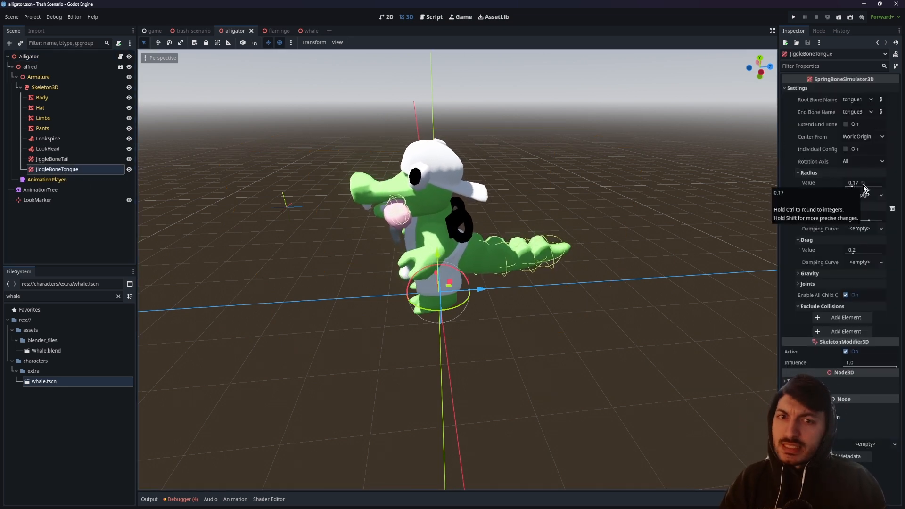
middle_click_drag(593, 241, 655, 258)
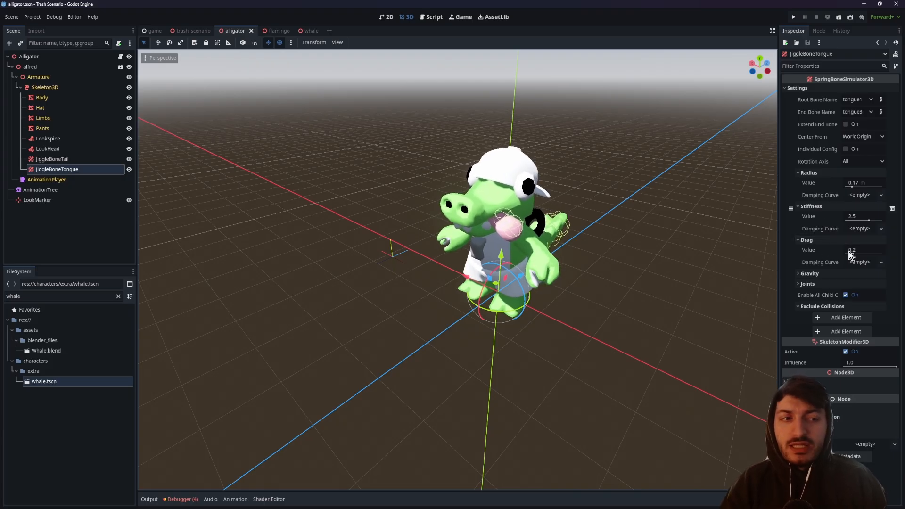
left_click(829, 274)
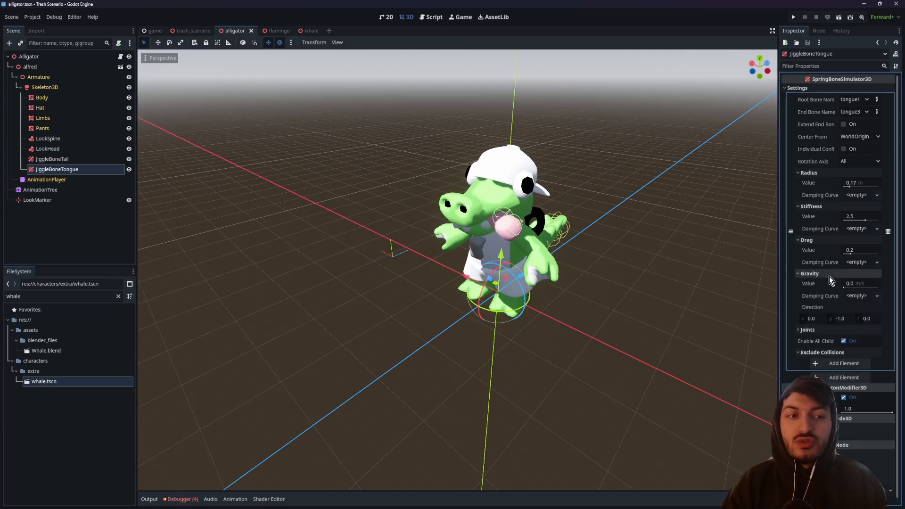
left_click(826, 275)
middle_click_drag(643, 292, 607, 286)
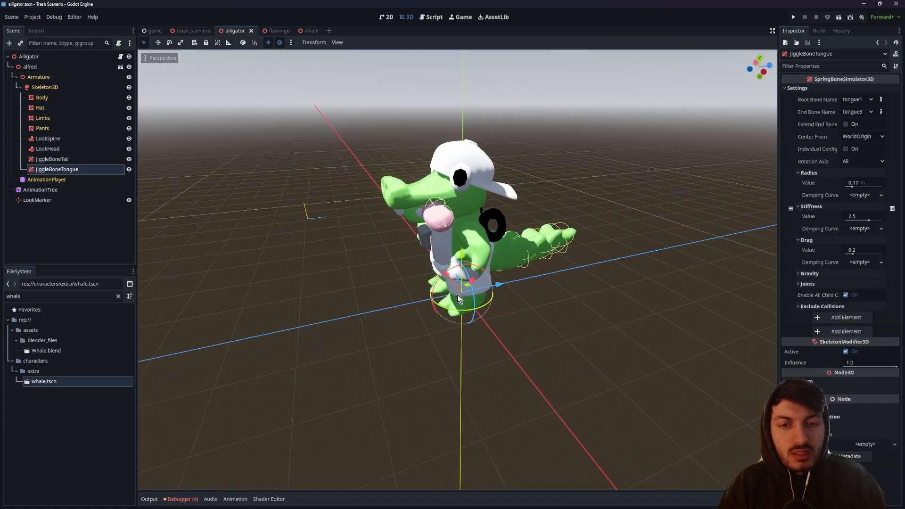
Select the root Alligator node and shake it in the 3D view to observe the tongue's jiggle.
left_click(66, 59)
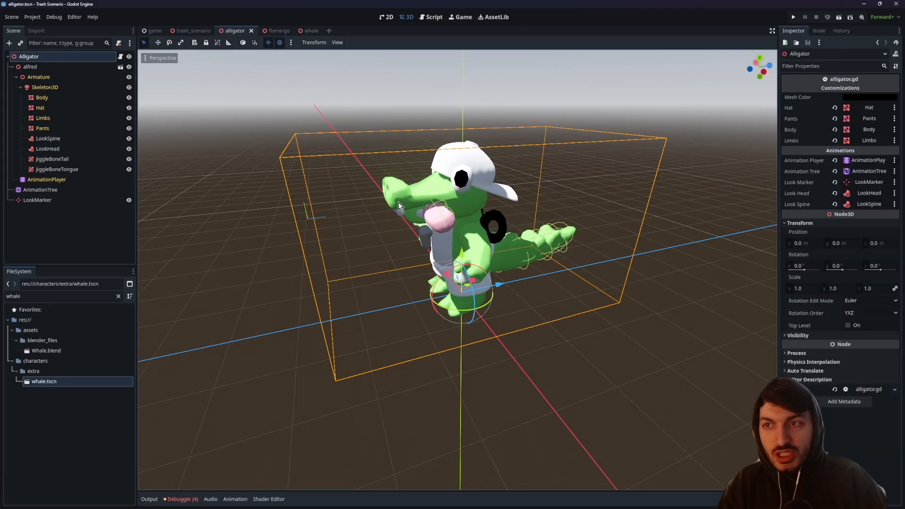
left_click_drag(447, 278, 446, 287)
left_click_drag(444, 287, 438, 291)
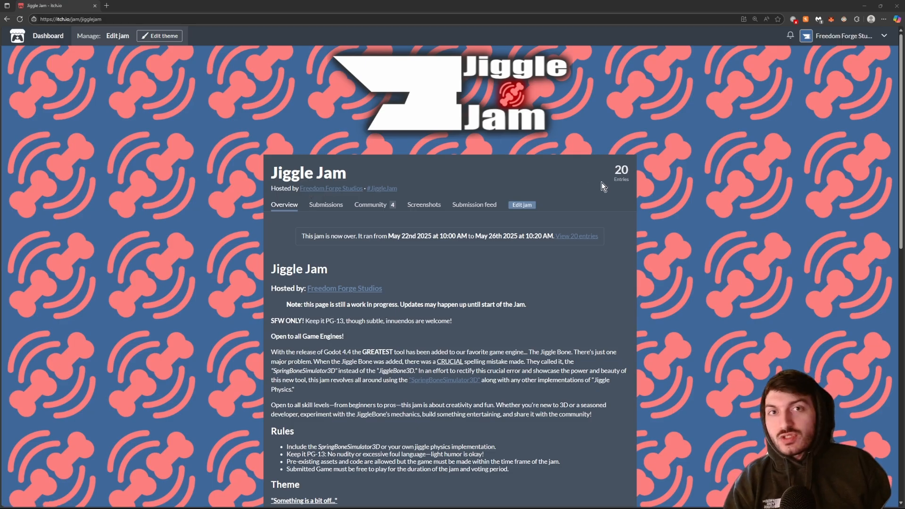
Switch to the browser's Jiggle Jam page on itch.io and view the submitted games.
left_click(309, 208)
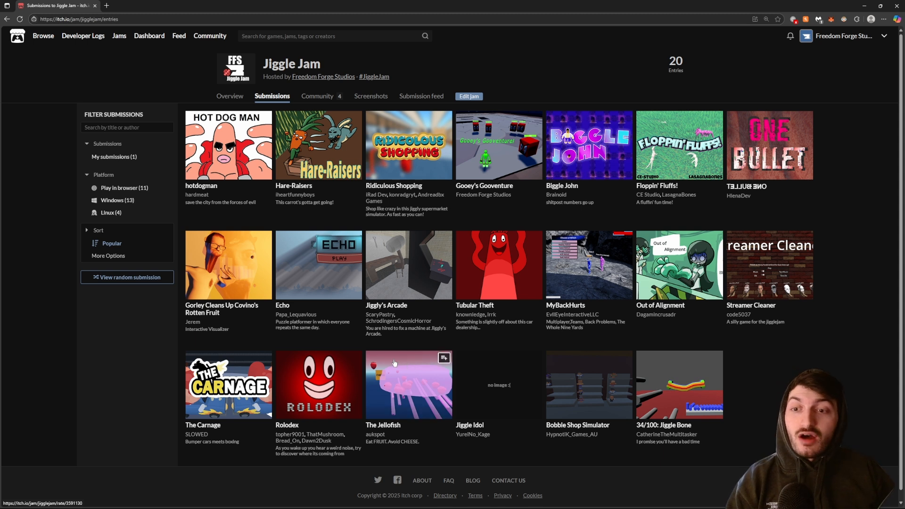
mouse_move(404, 356)
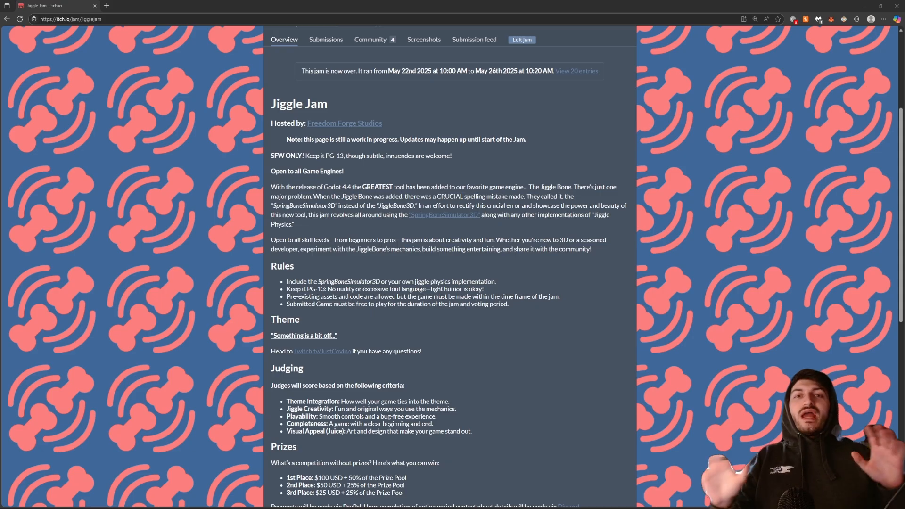